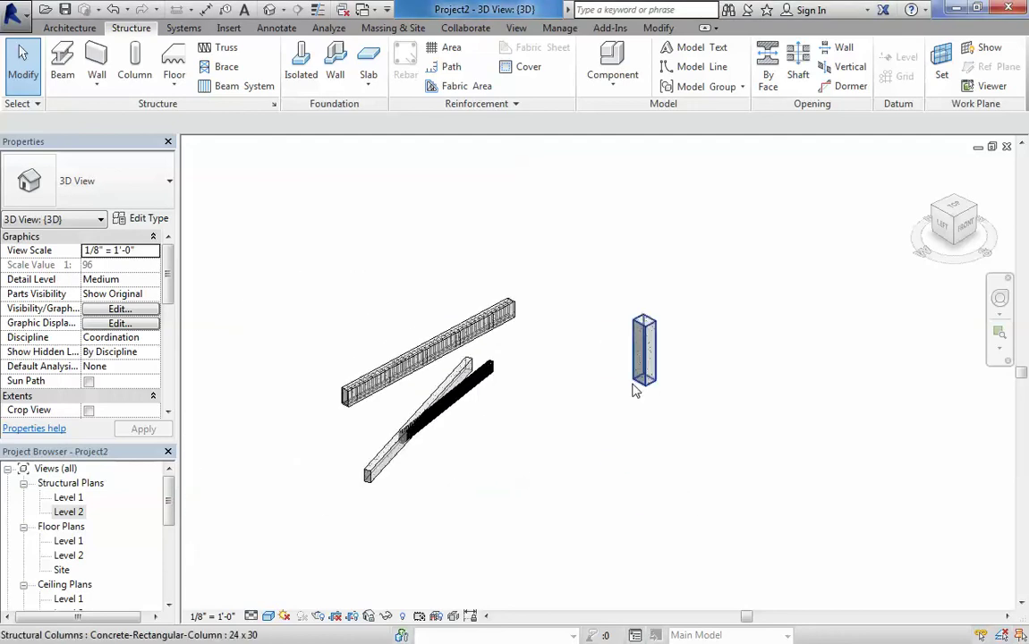
Open the Level 2 structural plan and look closely at the concrete column.
double_click(69, 512)
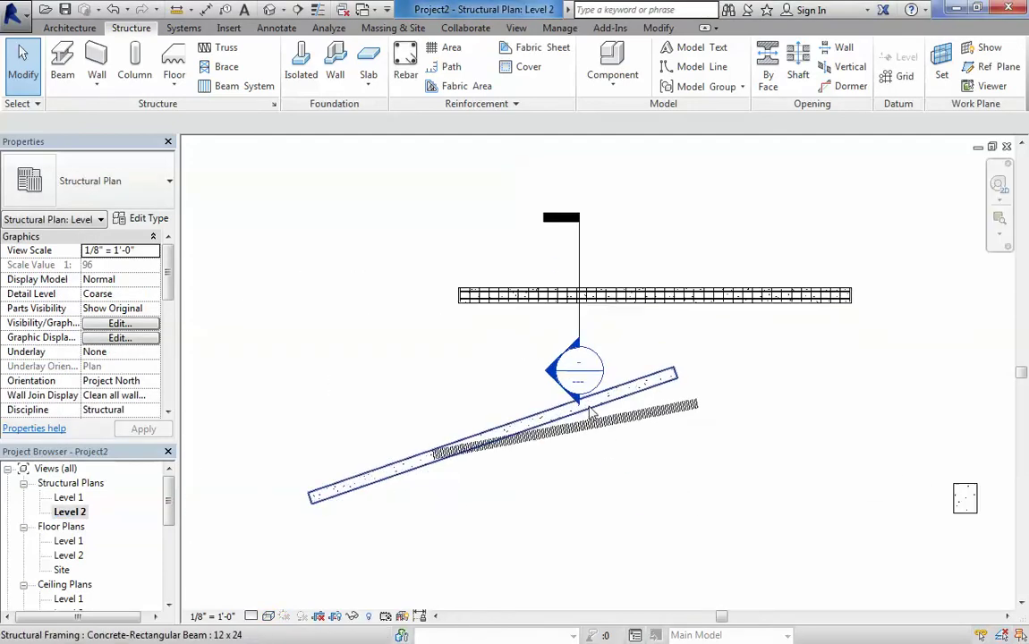
middle_drag(908, 504, 606, 392)
scroll(537, 368, down, 1)
scroll(635, 388, up, 7)
scroll(717, 363, up, 3)
key(t)
scroll(677, 384, up, 2)
scroll(429, 452, down, 3)
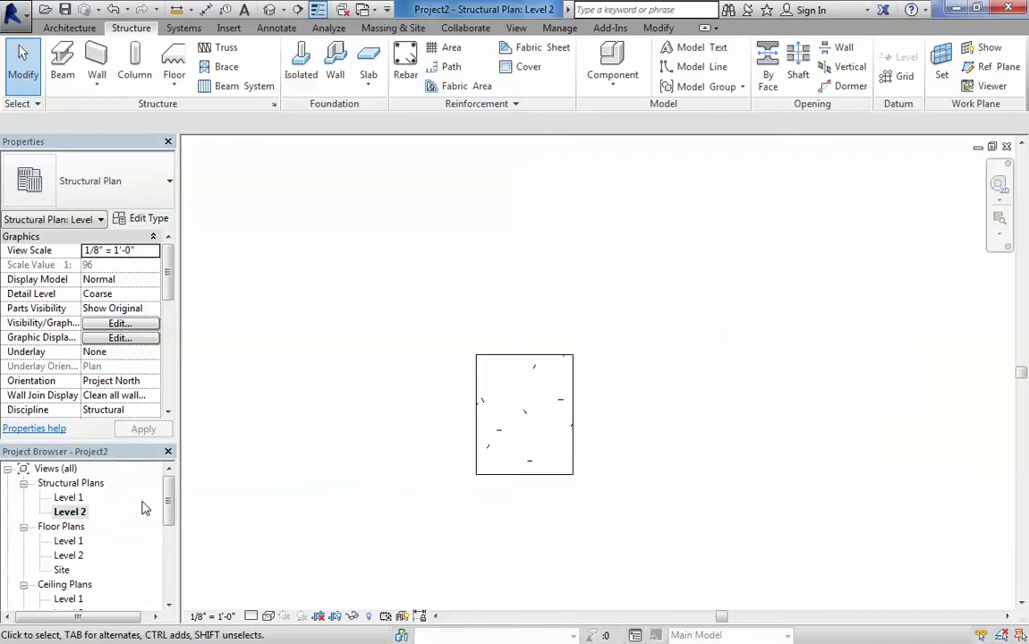
Open the Level 1 structural plan and turn off the Thin Lines display.
double_click(69, 497)
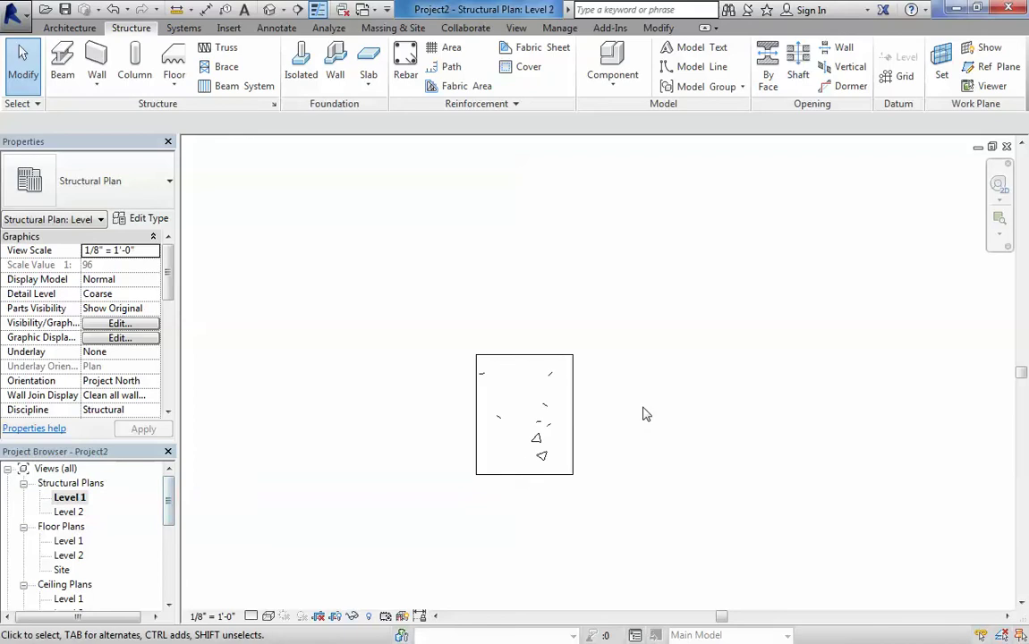
key(t)
key(l)
scroll(488, 241, down, 2)
Check the View Range settings of the Level 1 structural plan without changing them.
drag(170, 493, 170, 536)
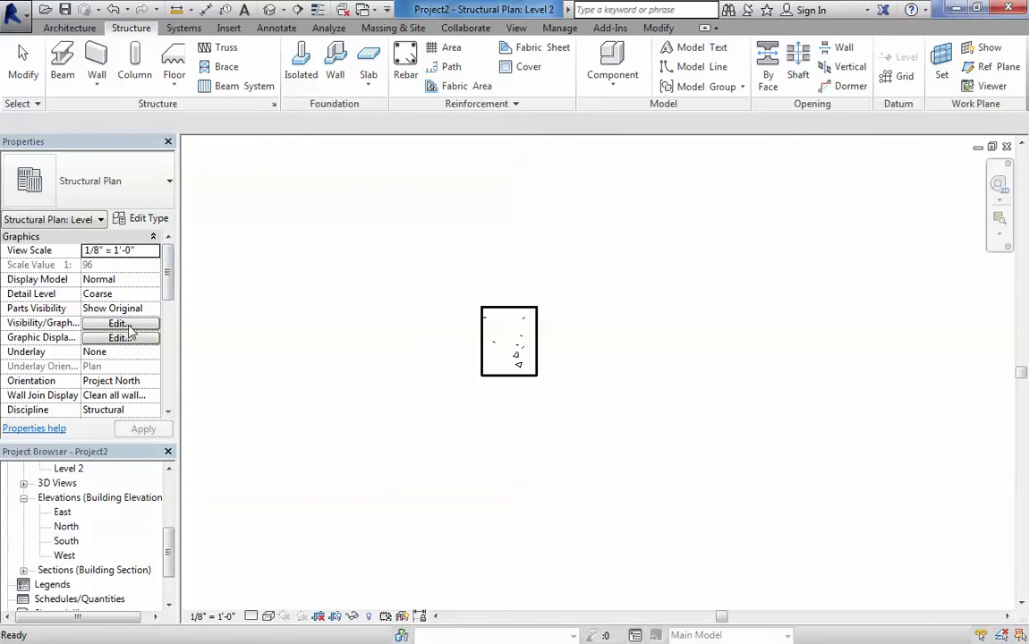
drag(172, 282, 174, 333)
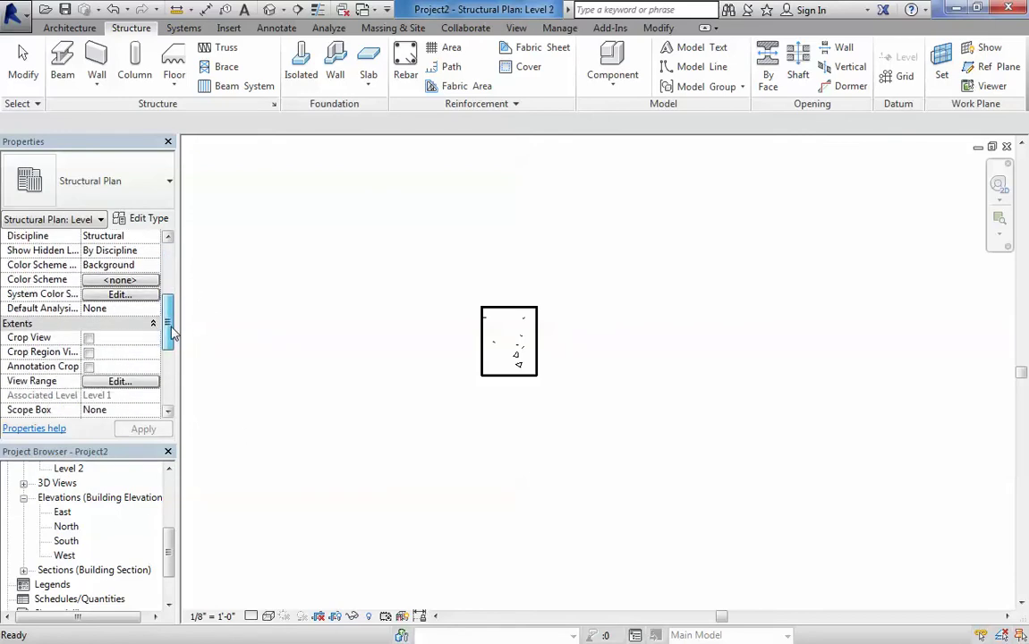
click(120, 382)
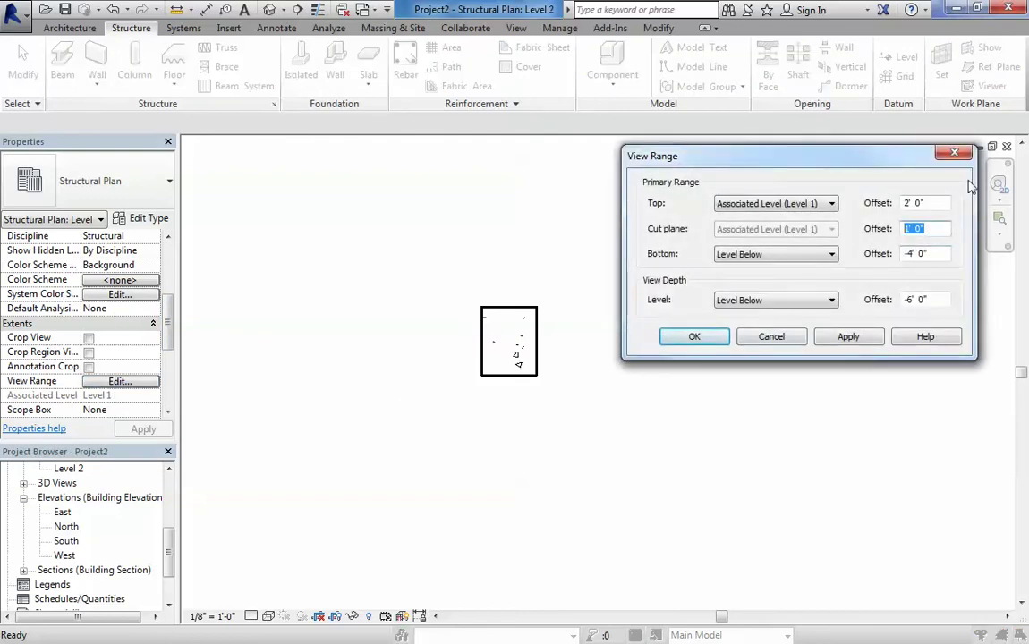
click(956, 155)
scroll(572, 267, up, 2)
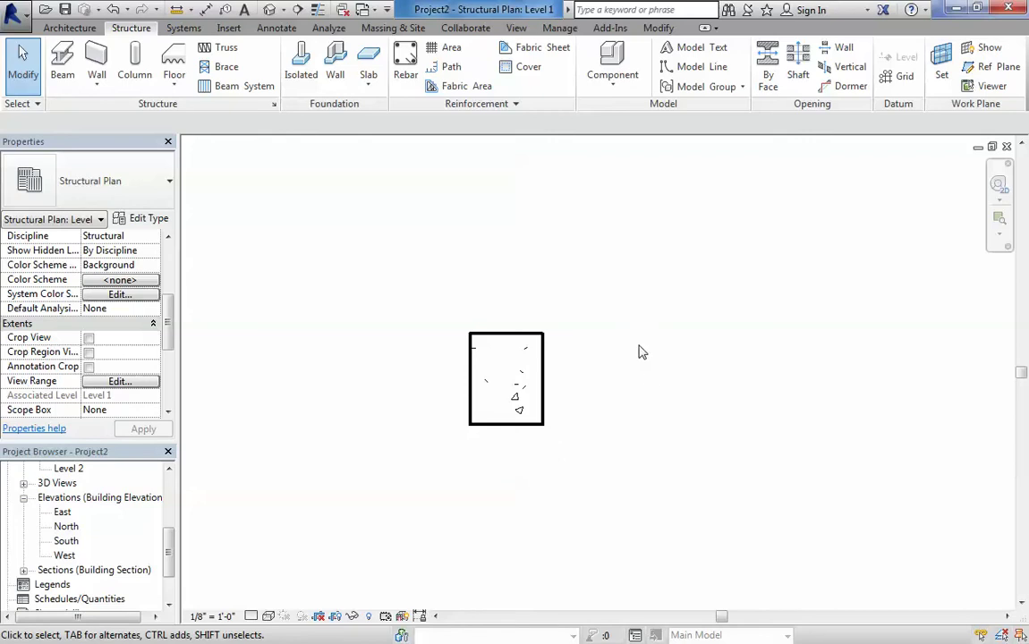
Try to place a T1 rebar tie in the concrete column on the Level 1 work plane.
click(543, 362)
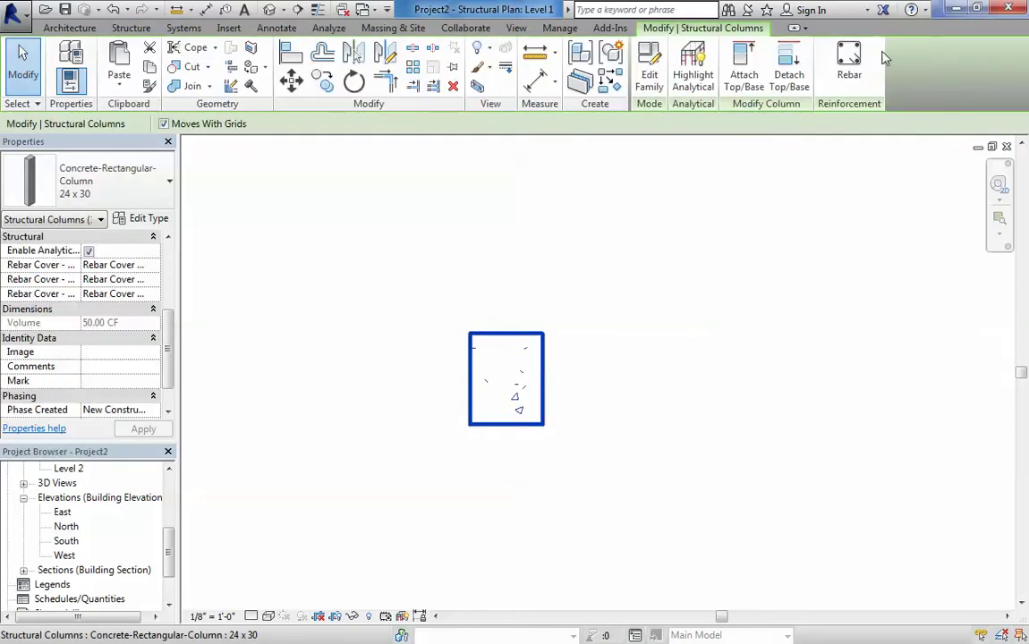
click(701, 432)
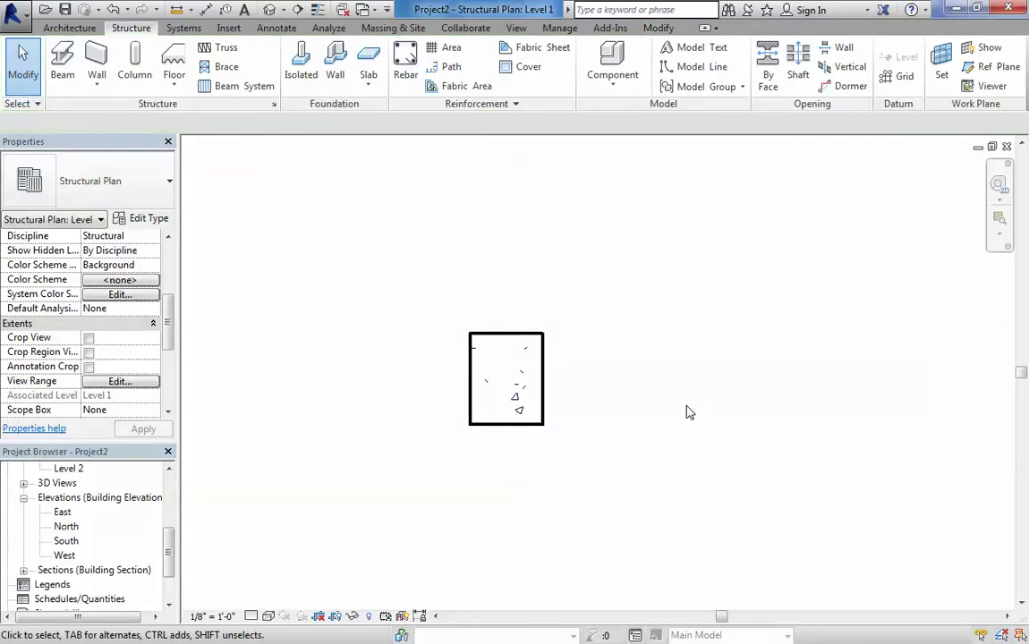
click(545, 345)
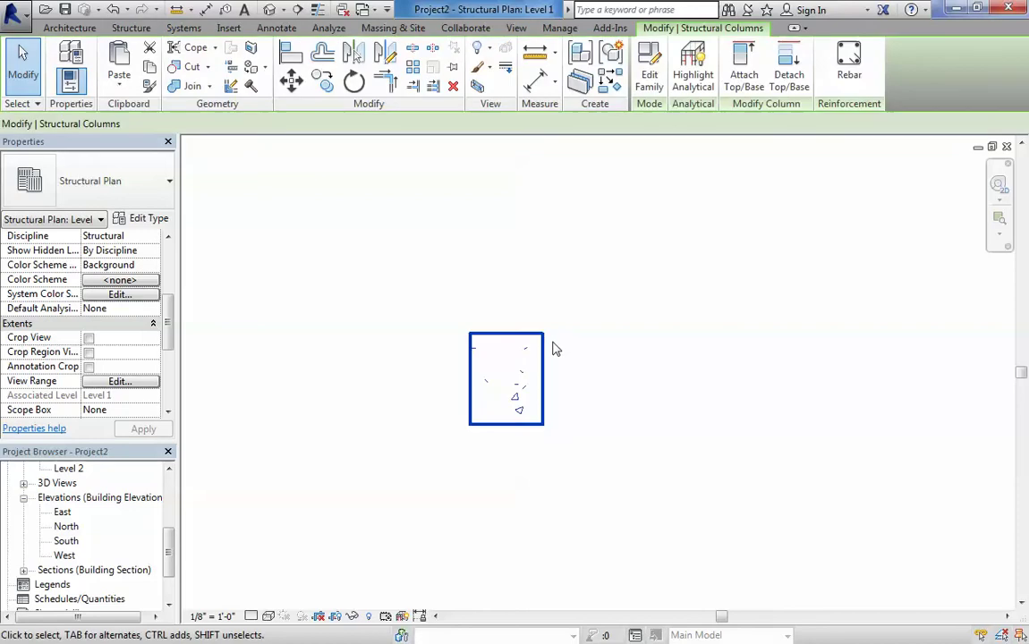
click(850, 64)
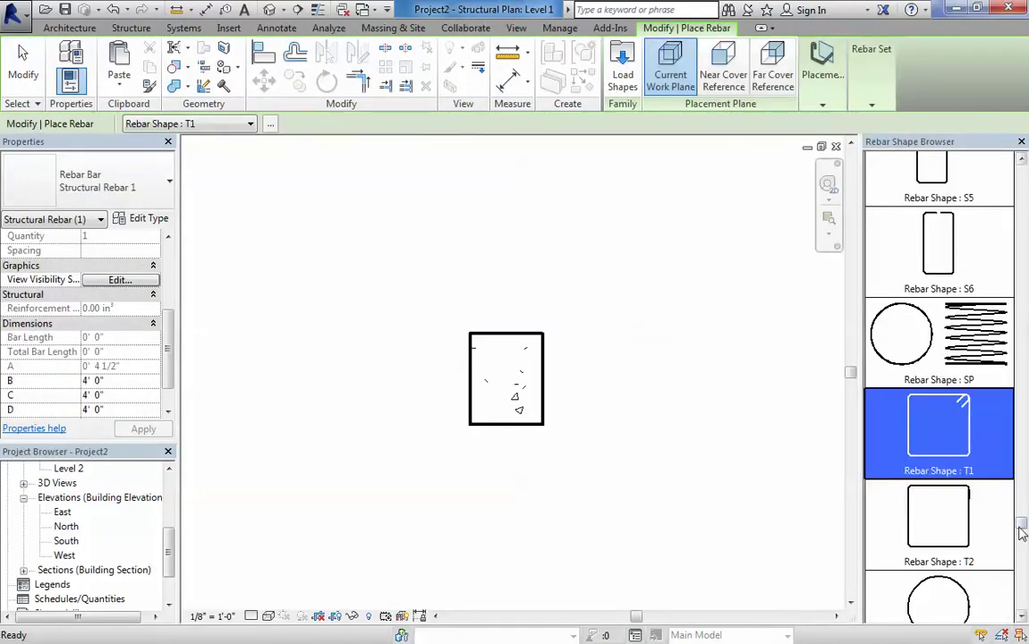
scroll(516, 337, up, 4)
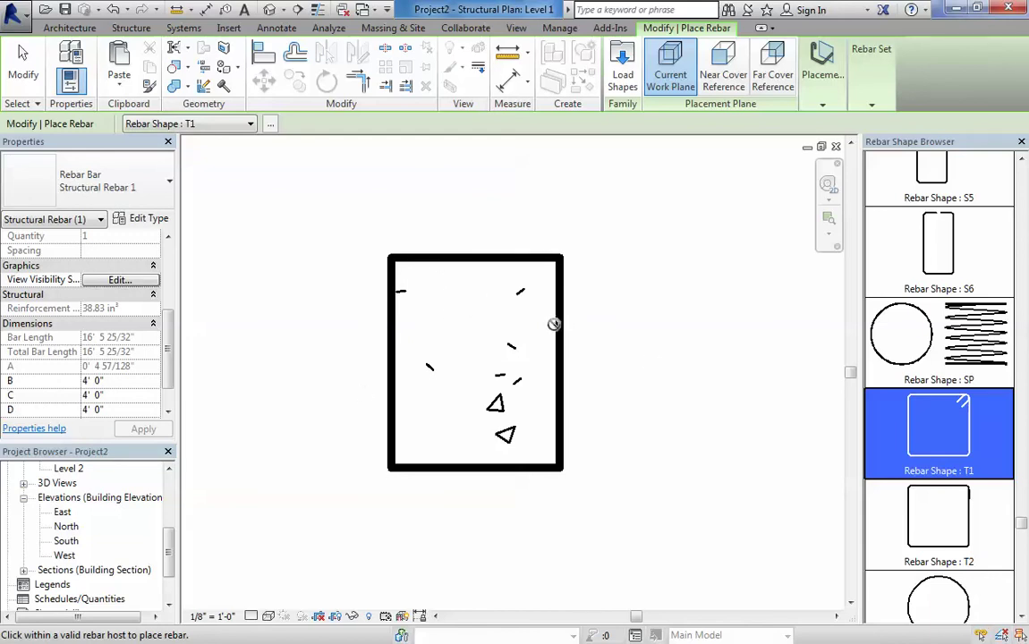
scroll(451, 260, down, 2)
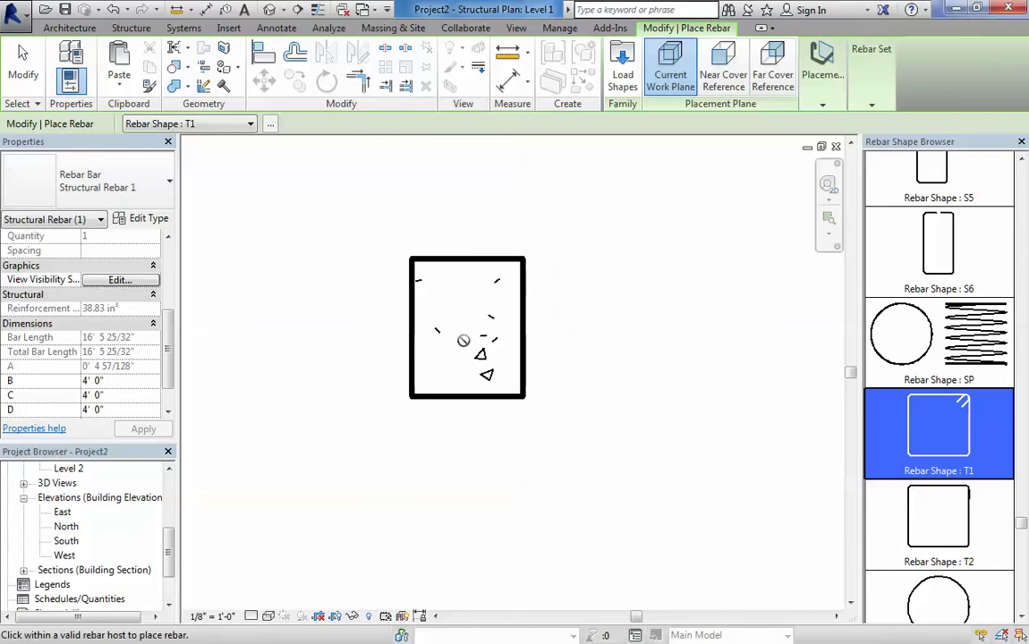
key(Escape)
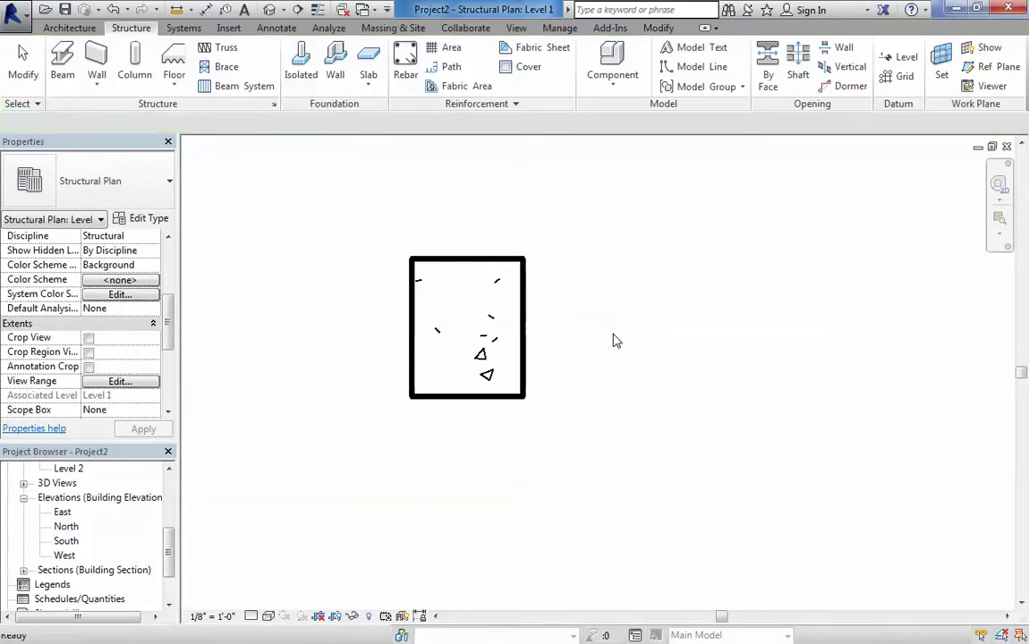
scroll(515, 410, down, 1)
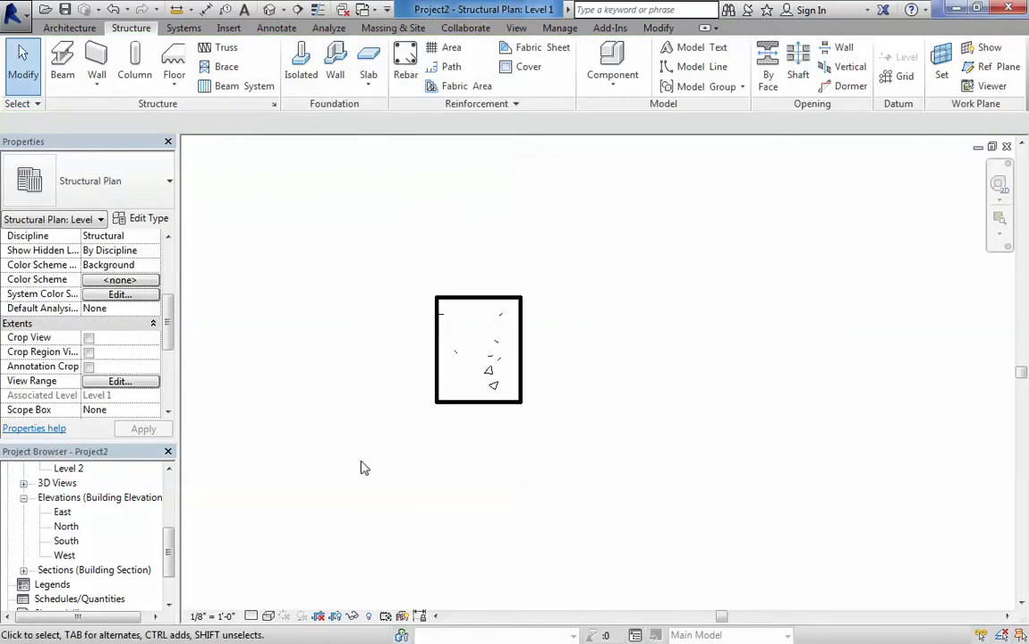
Open the East elevation and bring the 24 x 30 concrete column into view.
double_click(63, 515)
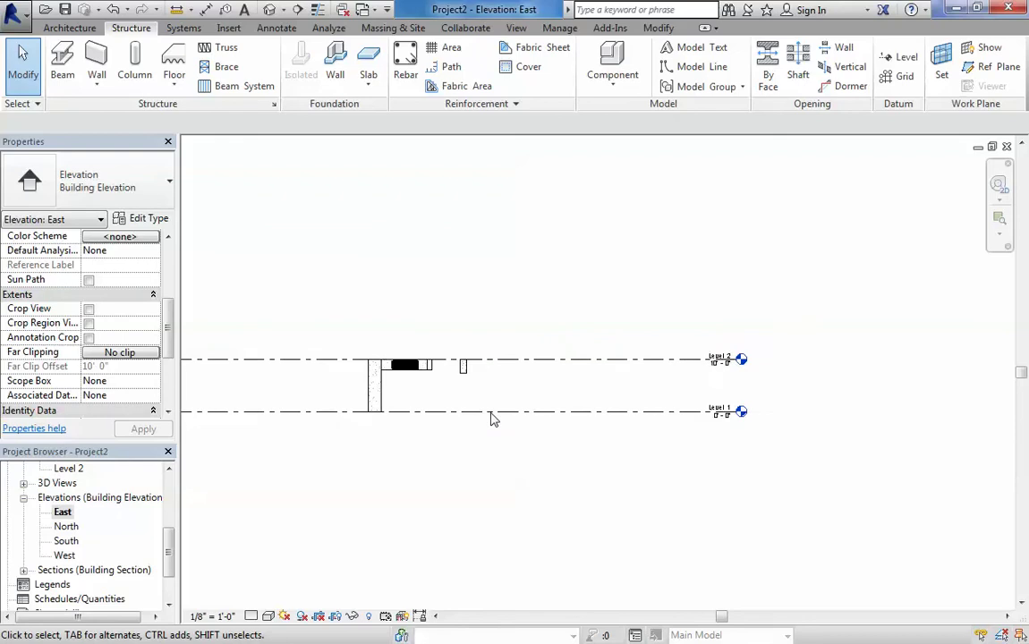
scroll(470, 394, up, 2)
click(466, 344)
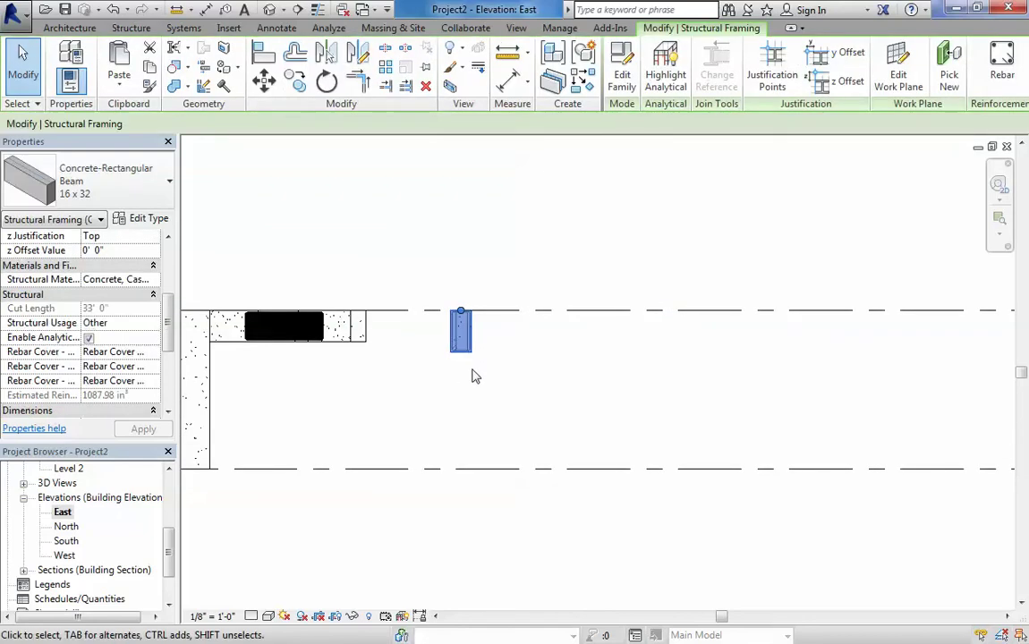
click(394, 417)
middle_drag(395, 417, 702, 324)
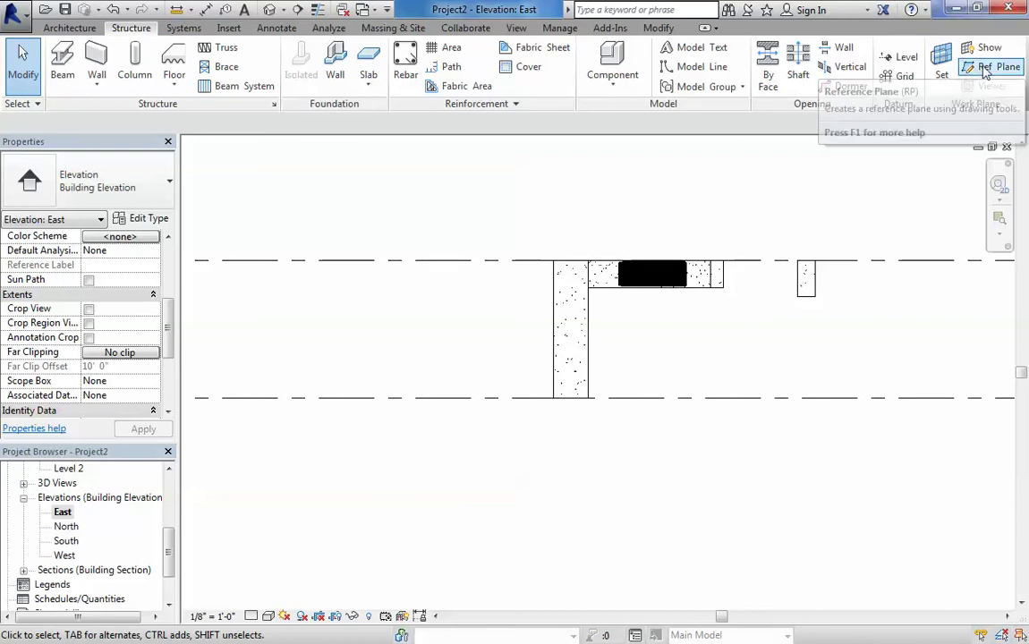
click(80, 28)
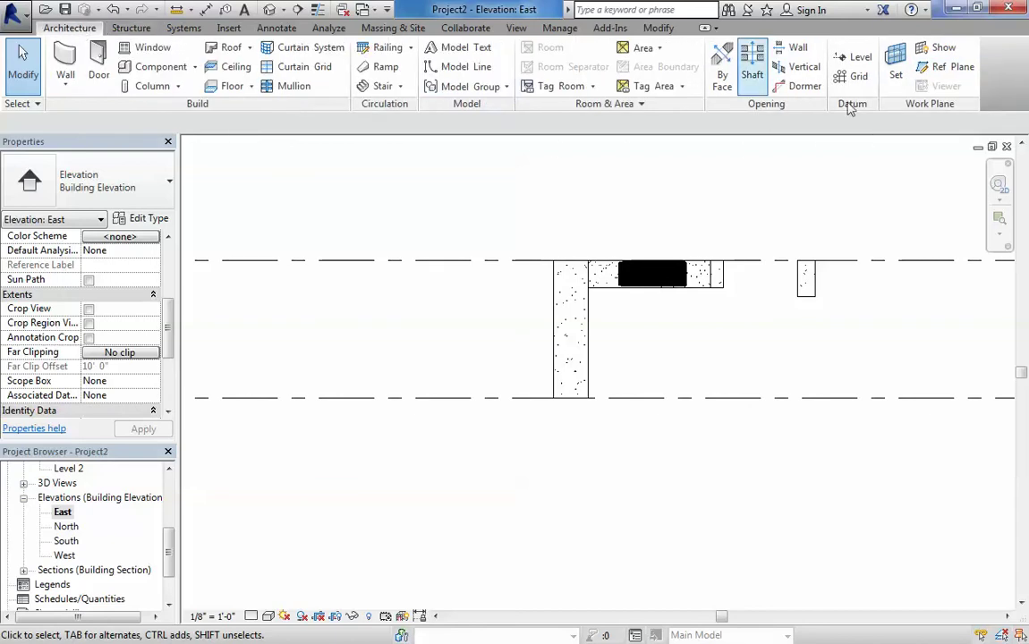
click(131, 27)
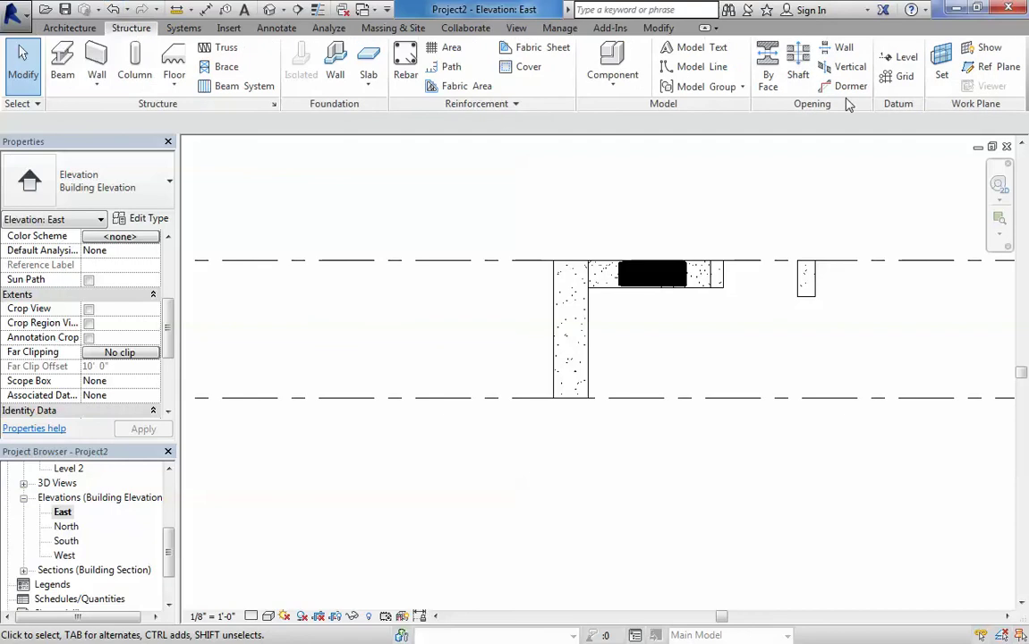
Draw a horizontal reference plane across the lower part of the column, about 2'-4" above Level 1.
click(987, 73)
click(694, 273)
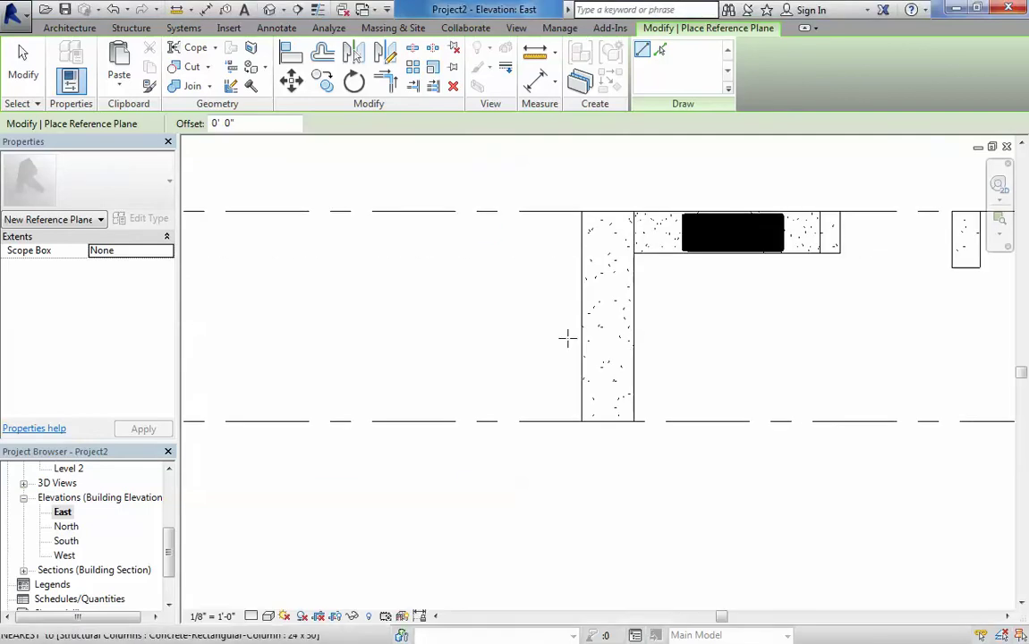
click(530, 371)
click(748, 373)
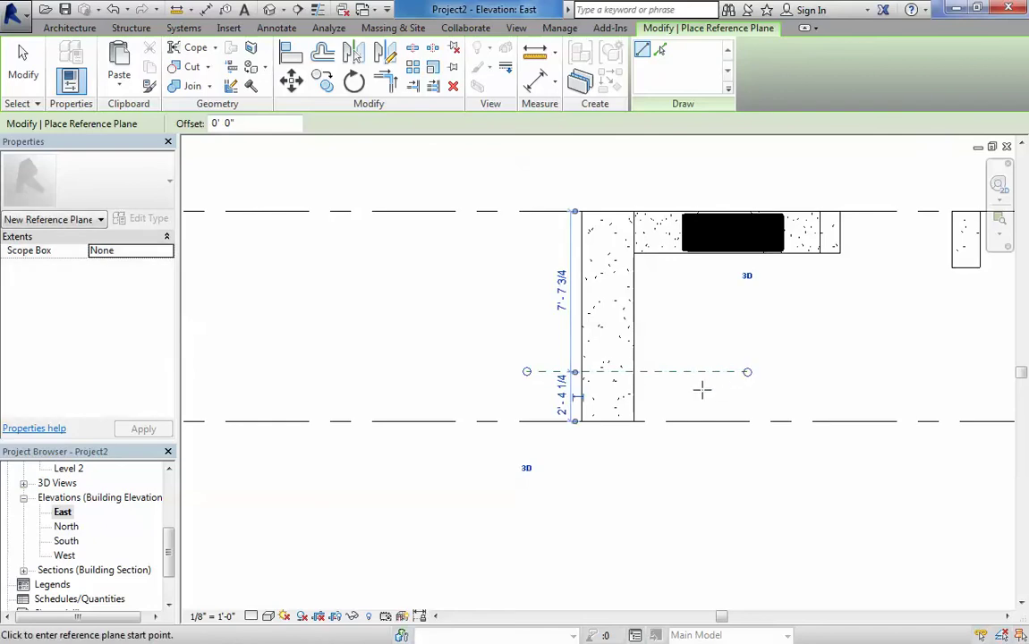
key(Escape)
Set the reference plane's height above Level 1 to 1 foot.
scroll(598, 408, up, 2)
click(561, 395)
text(1)
key(Return)
click(553, 485)
Name the reference plane REfRebarPlane and check the name on the plane.
scroll(645, 483, down, 2)
click(728, 441)
click(124, 279)
text(REf)
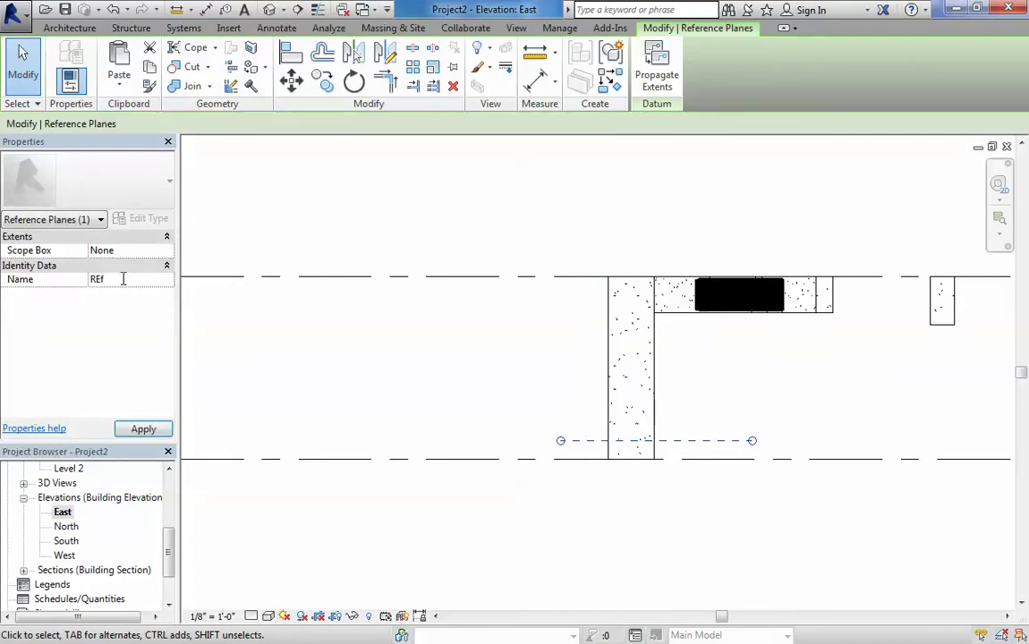
text(RebarPlane)
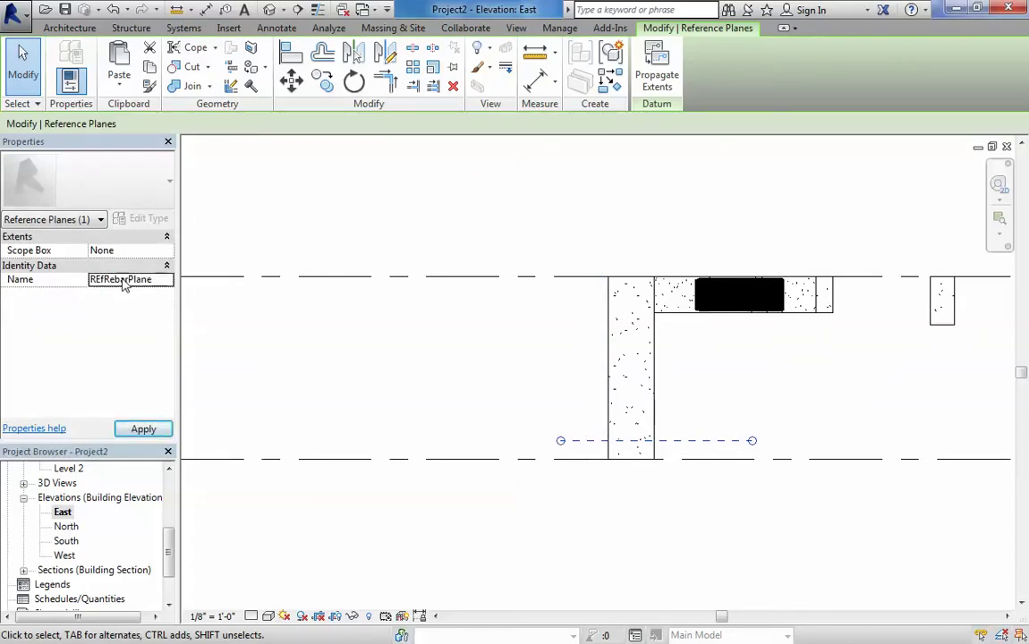
click(843, 487)
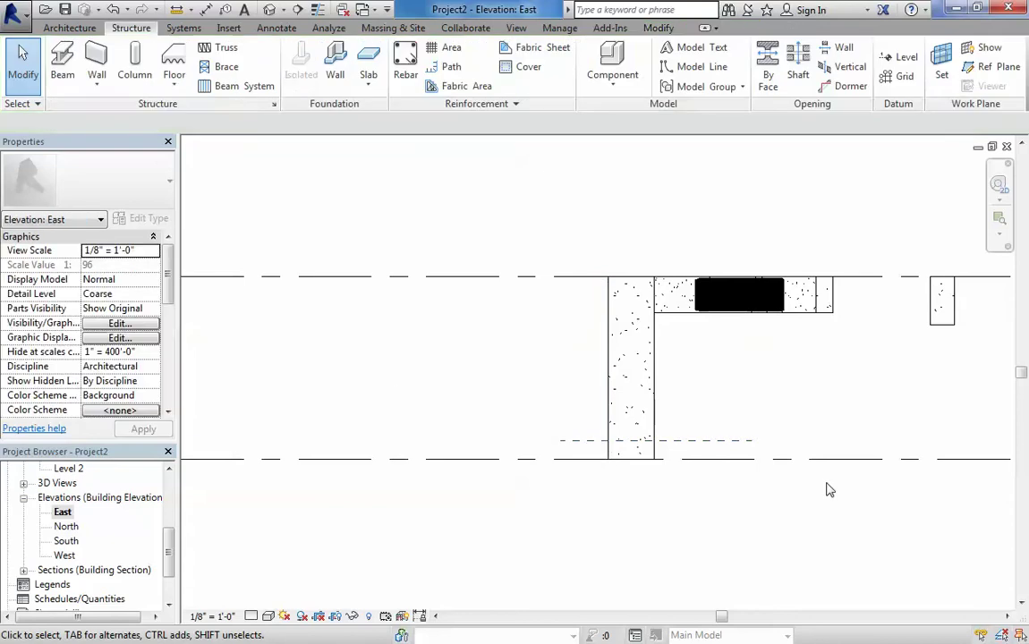
scroll(844, 485, up, 1)
click(683, 433)
scroll(641, 496, down, 2)
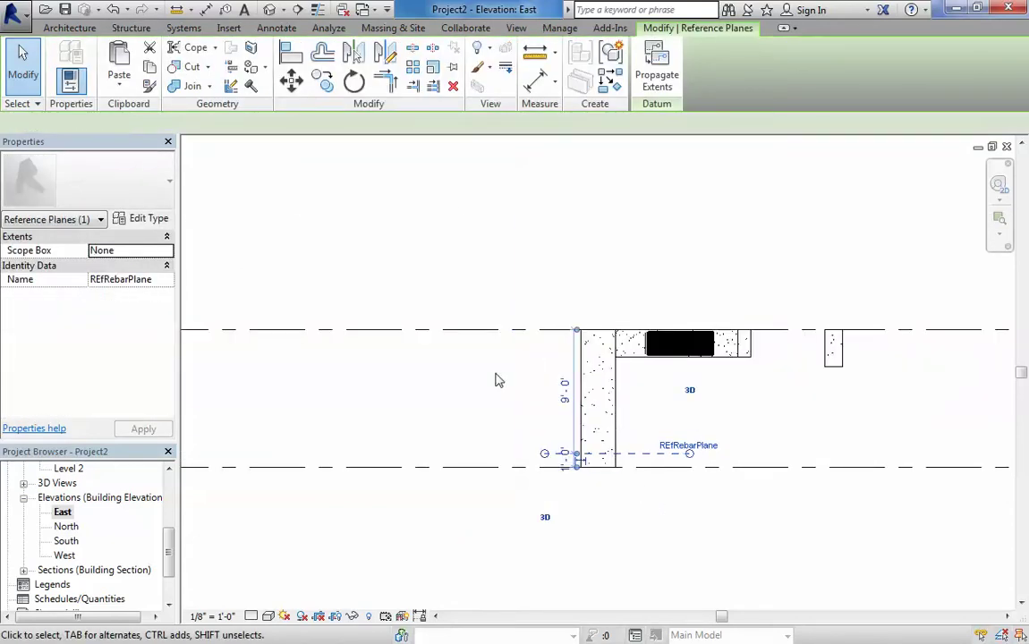
click(496, 380)
Return to the Level 1 structural plan showing the concrete column, with nothing selected.
scroll(89, 515, up, 4)
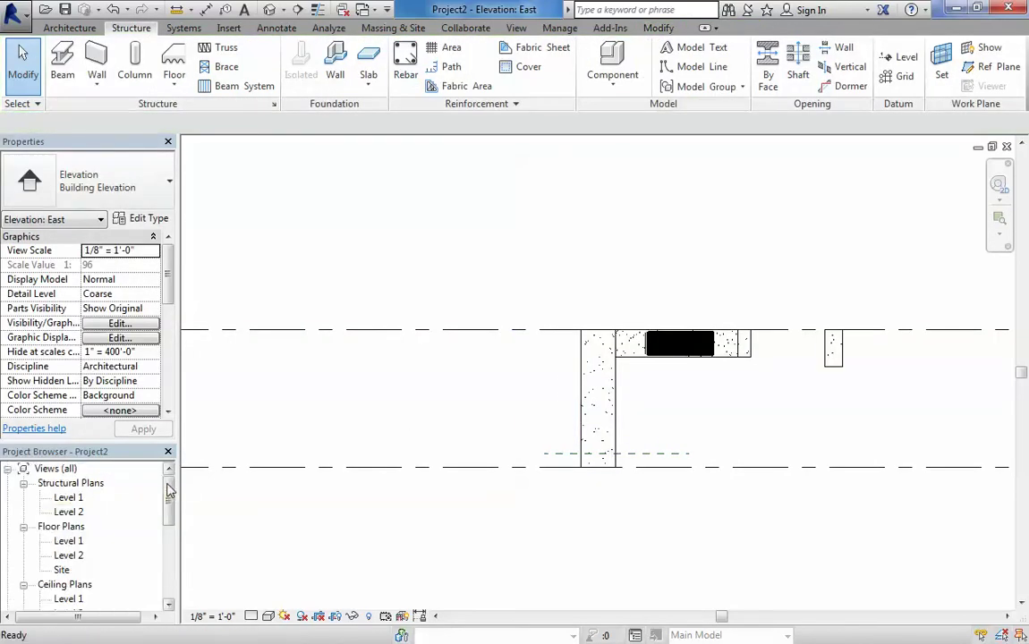
double_click(69, 498)
scroll(367, 184, up, 2)
scroll(559, 365, down, 2)
click(566, 379)
click(719, 257)
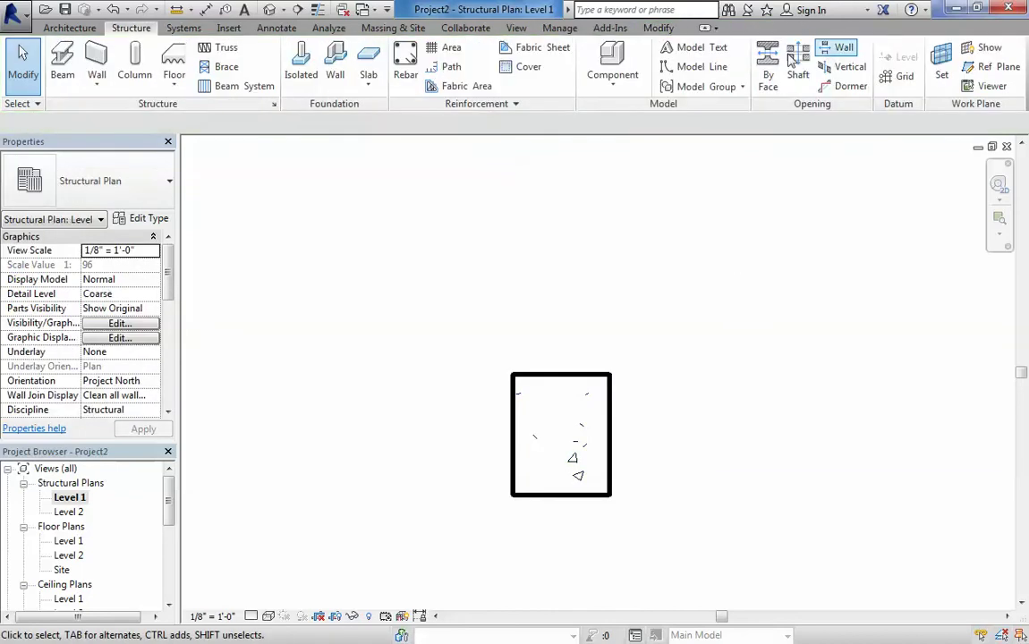
click(600, 385)
click(871, 154)
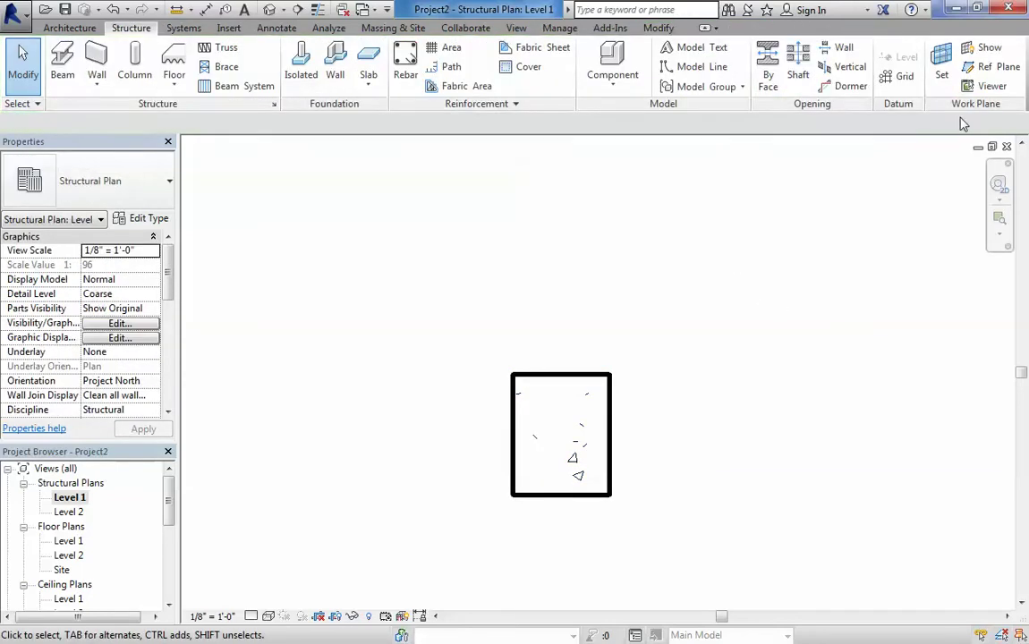
Set the work plane by name to Reference Plane : REfRebarPlane.
click(942, 60)
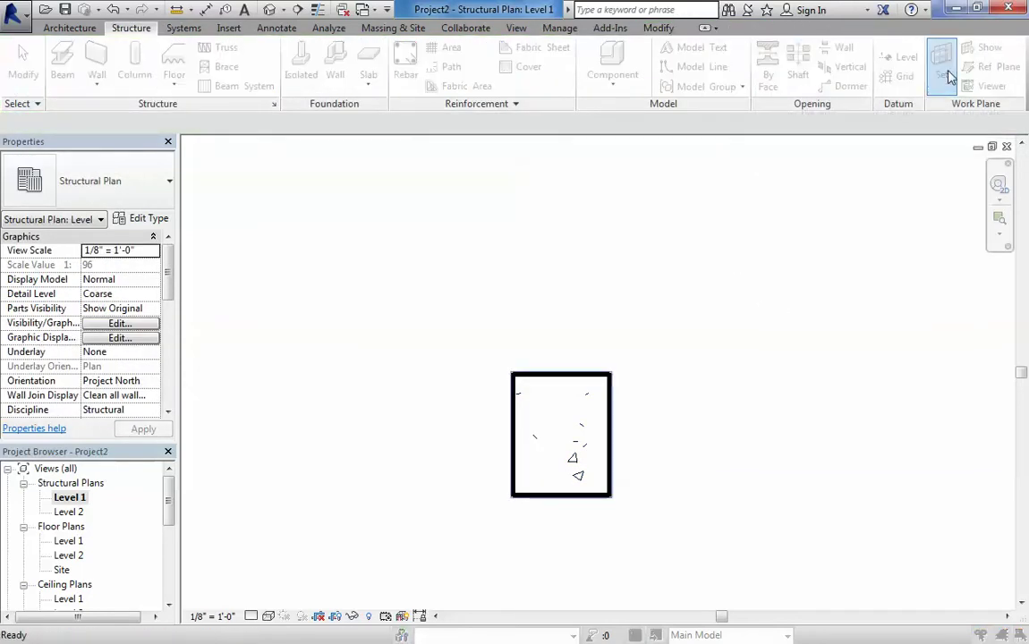
drag(603, 206, 483, 132)
click(375, 256)
click(404, 291)
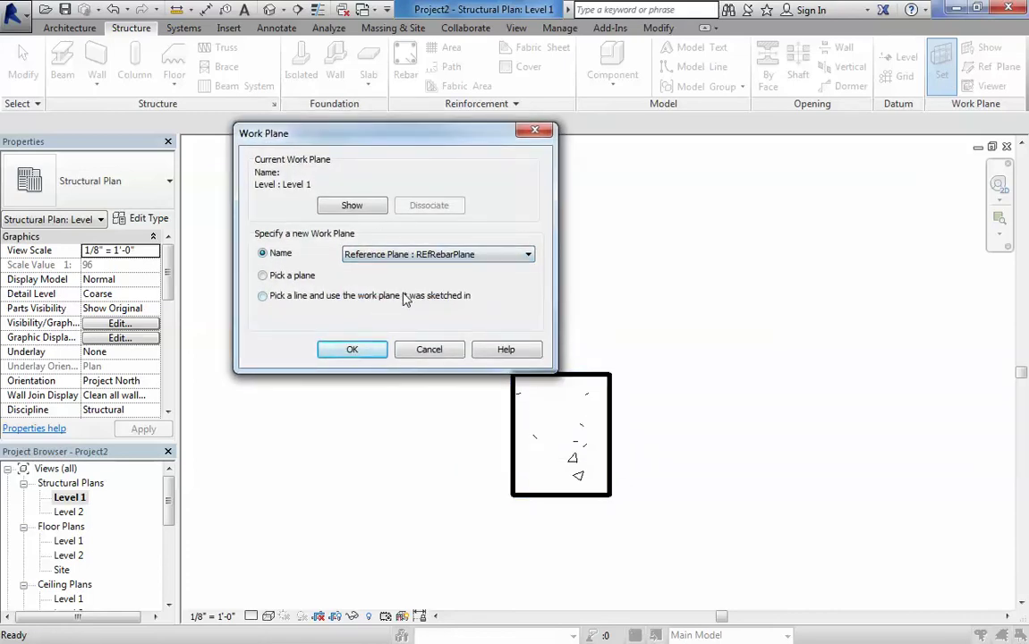
click(353, 349)
Place a single T1 rebar tie inside the concrete column on the current work plane.
click(600, 381)
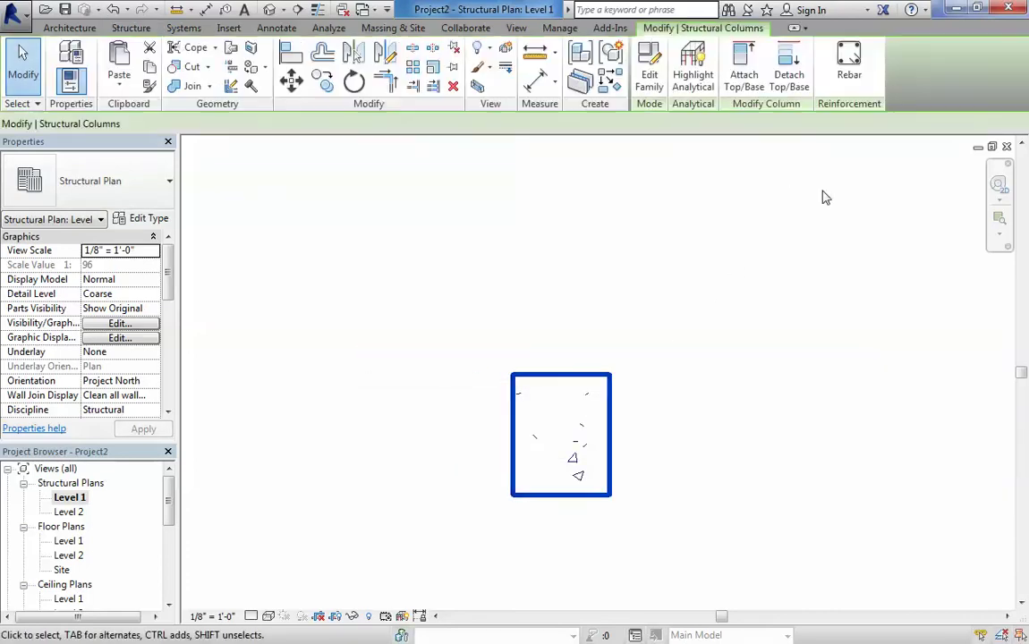
click(847, 70)
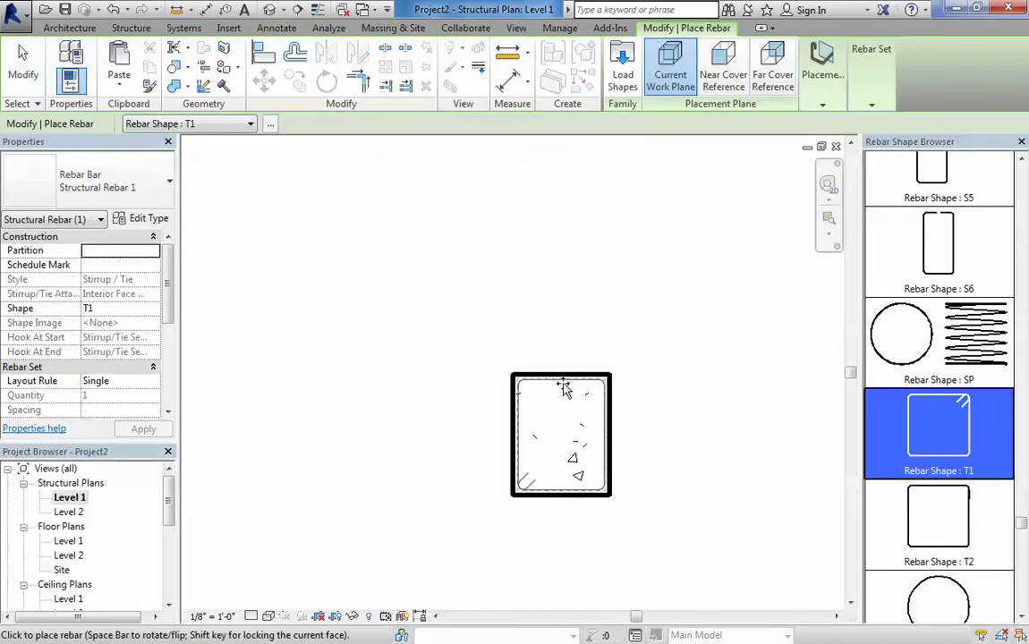
scroll(541, 393, up, 2)
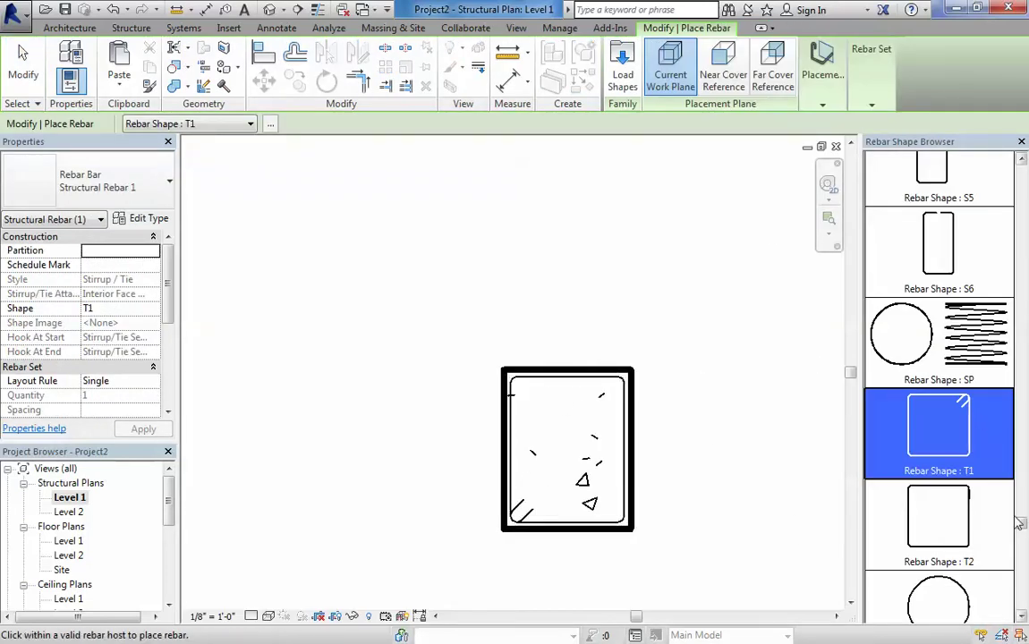
Place a single straight bar, Rebar Shape 00, parallel to cover inside the tie's upper-left corner in the column.
scroll(938, 429, up, 10)
click(872, 205)
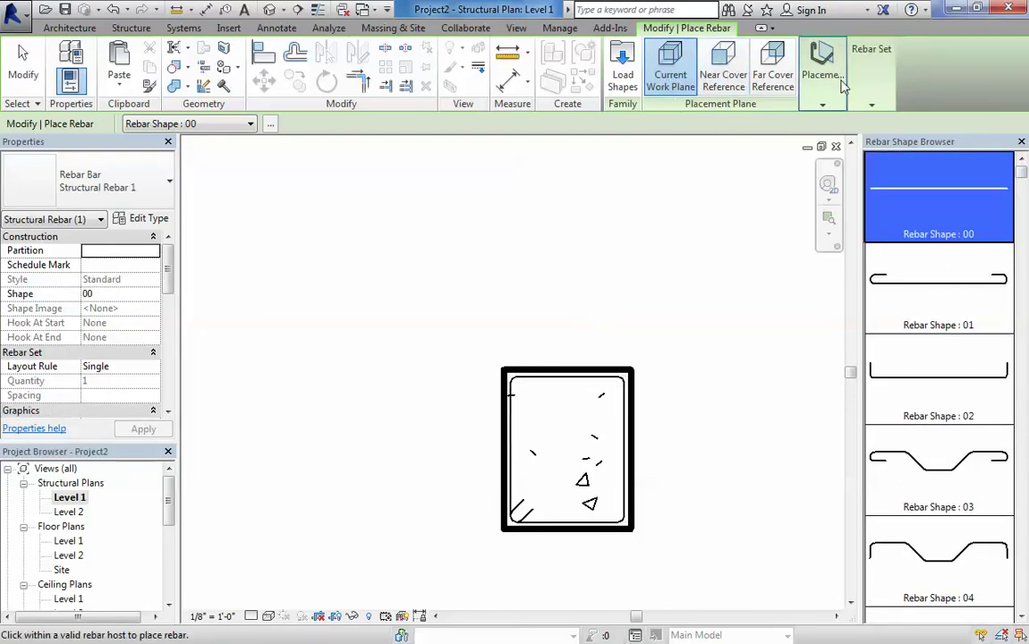
mouse_move(823, 93)
click(881, 143)
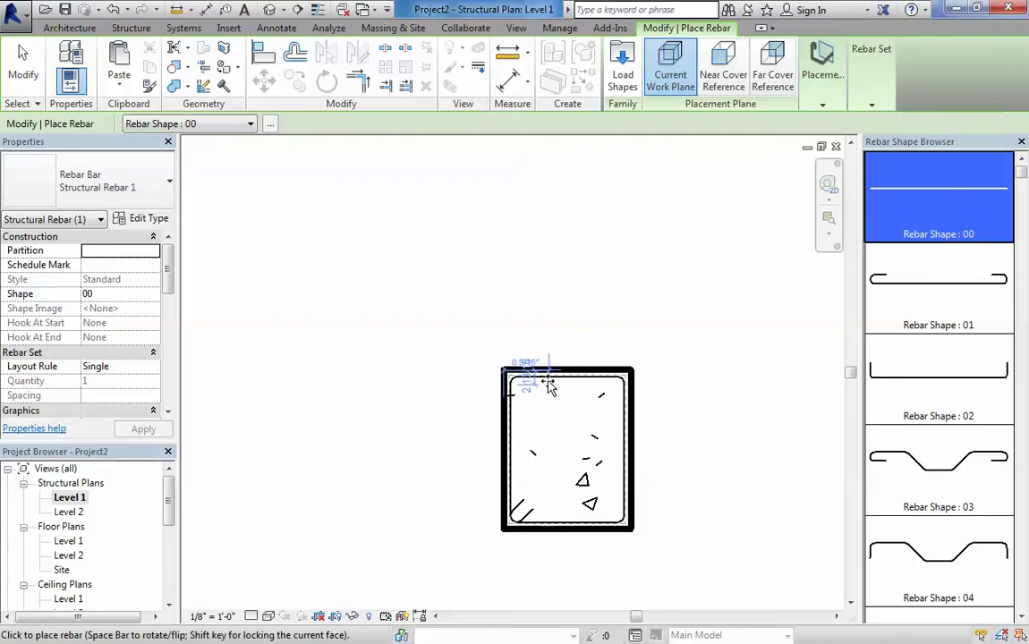
scroll(560, 394, up, 5)
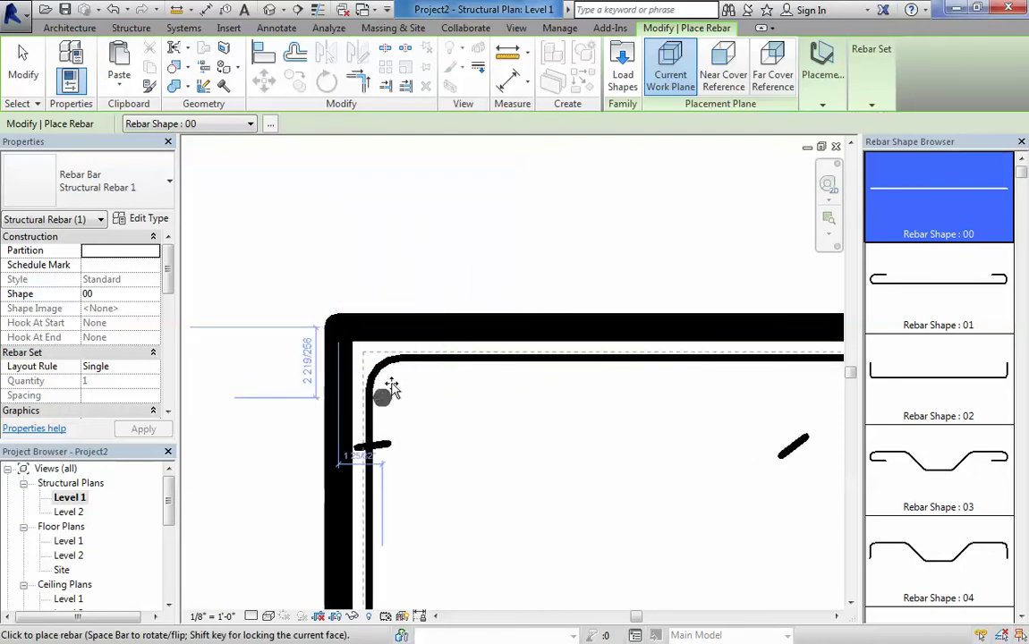
scroll(403, 381, up, 2)
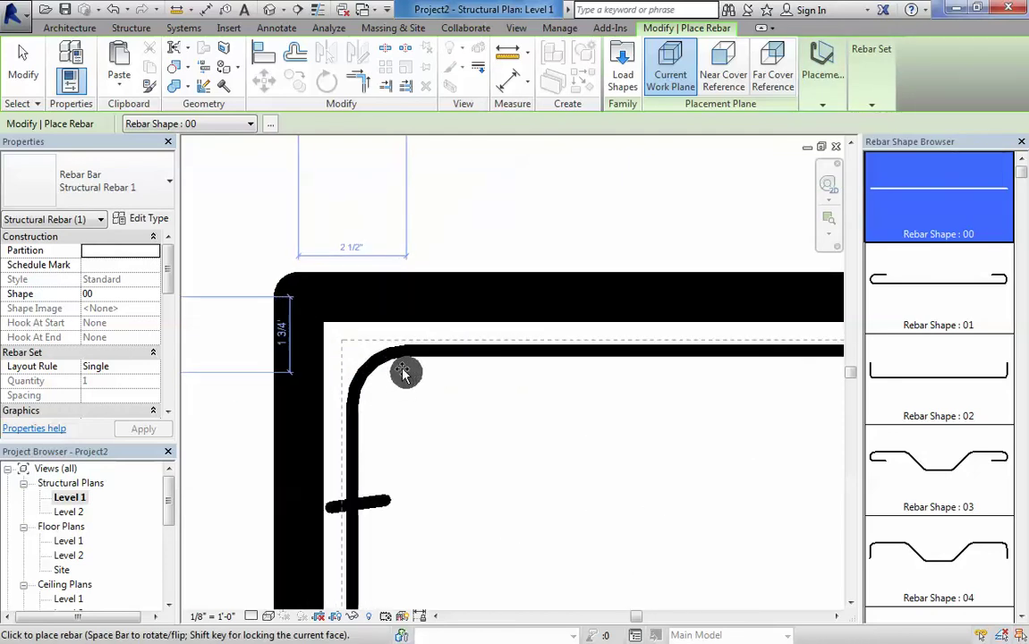
scroll(403, 375, up, 1)
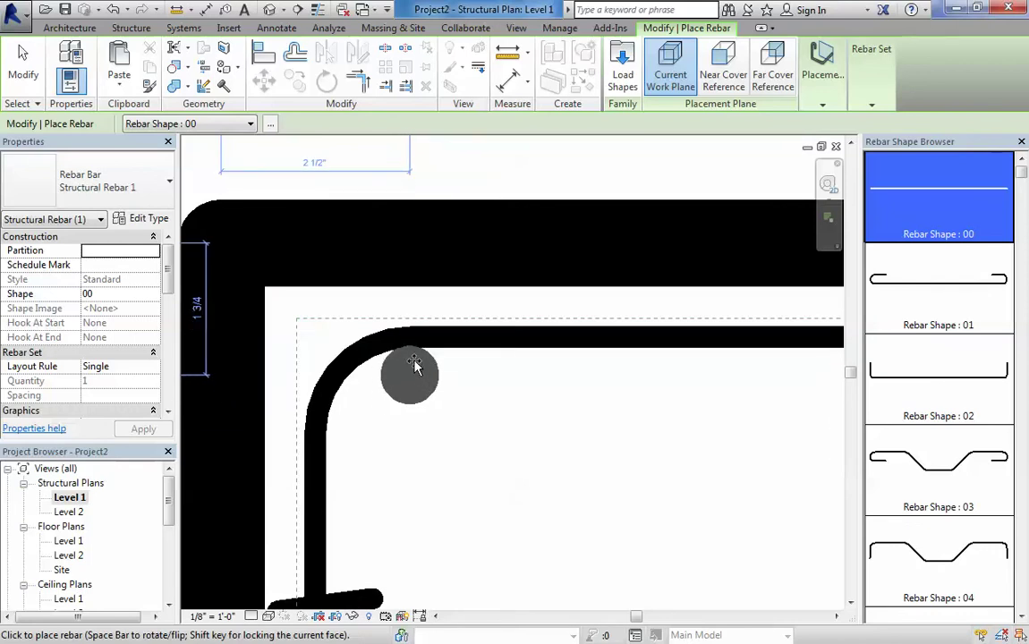
scroll(456, 423, down, 3)
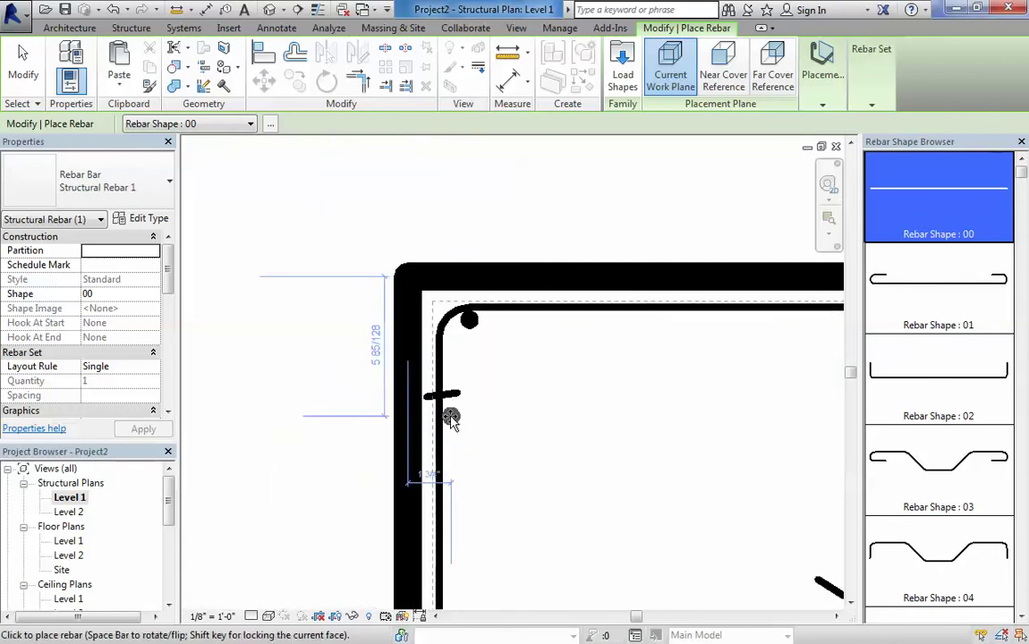
Add two more single straight bars against the tie, one on its left side and one in its upper-right corner.
click(451, 417)
scroll(541, 514, down, 2)
middle_drag(537, 507, 542, 324)
scroll(775, 223, up, 4)
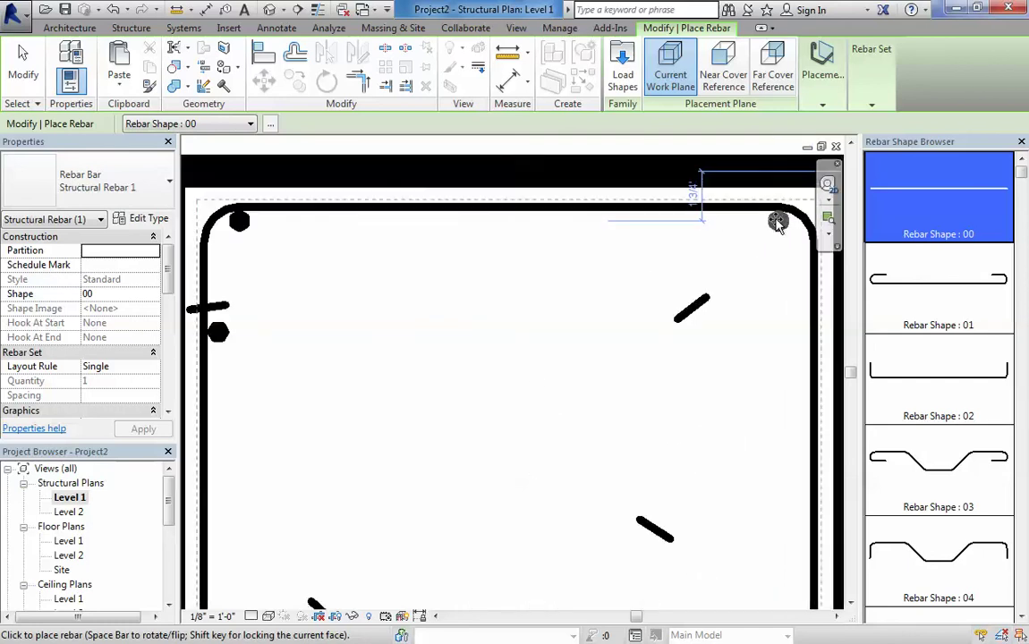
scroll(775, 224, down, 2)
scroll(616, 358, down, 2)
scroll(395, 345, down, 1)
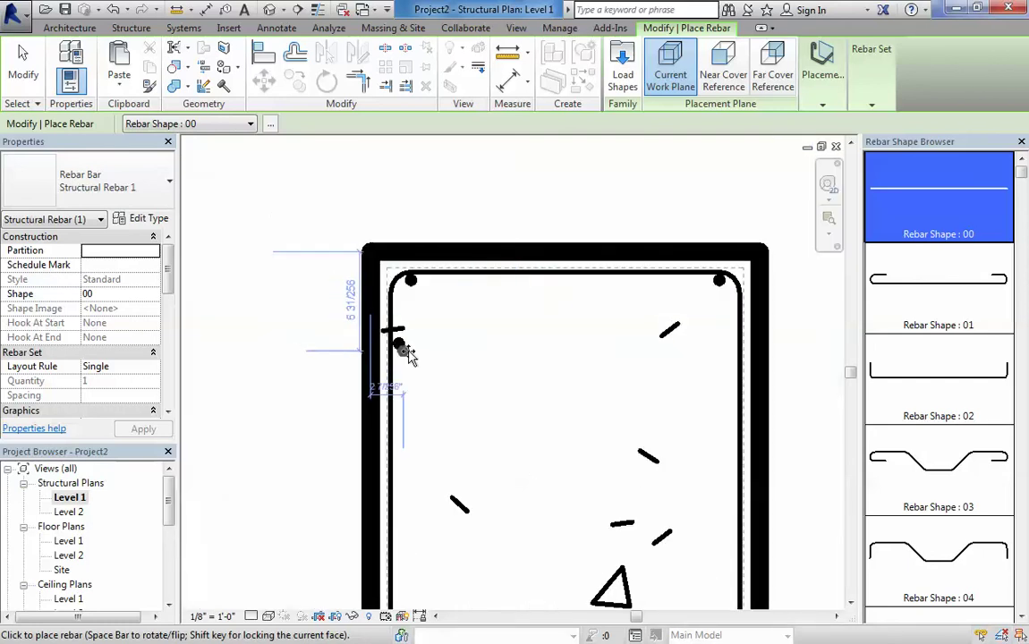
Delete the single bar on the tie's left side, below the corner bar.
key(Escape)
click(399, 345)
key(Delete)
Place a Fixed Number set of 3 straight bars parallel to cover near the column's right side.
scroll(489, 374, down, 2)
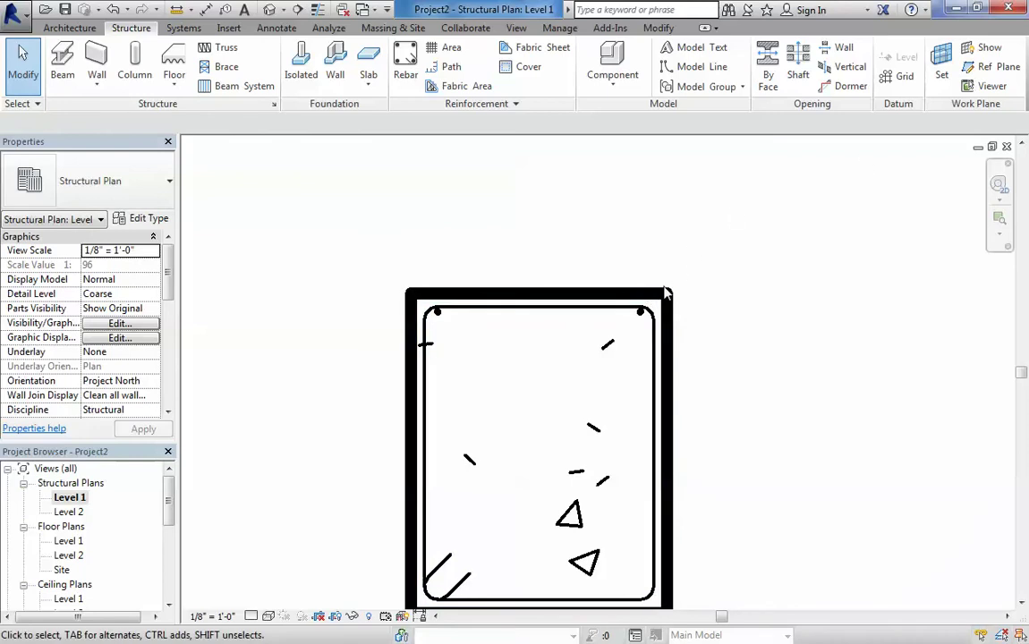
click(594, 288)
click(849, 64)
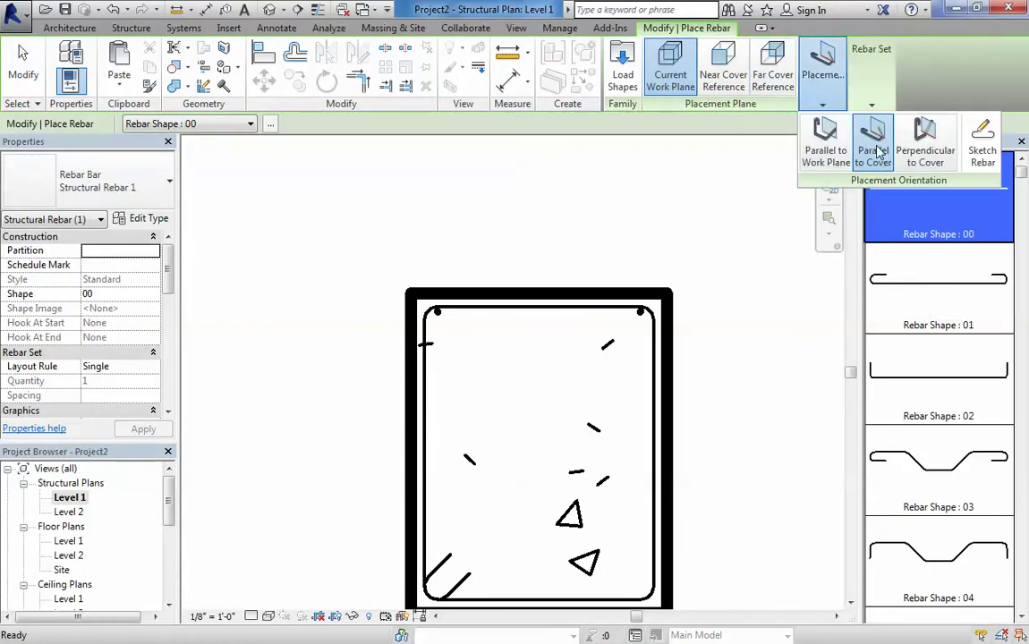
mouse_move(868, 82)
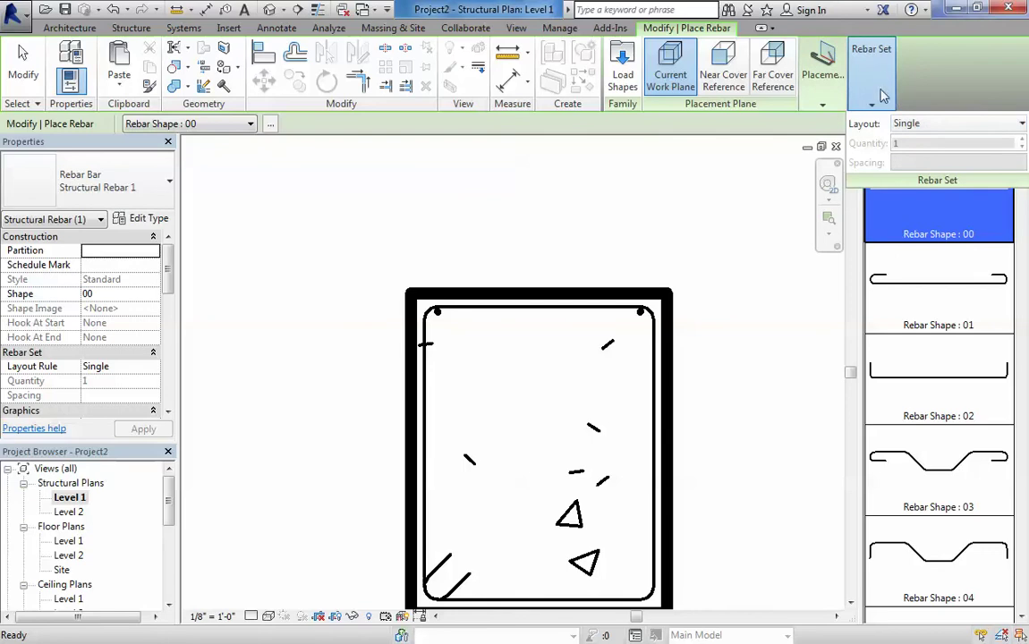
click(971, 132)
click(940, 156)
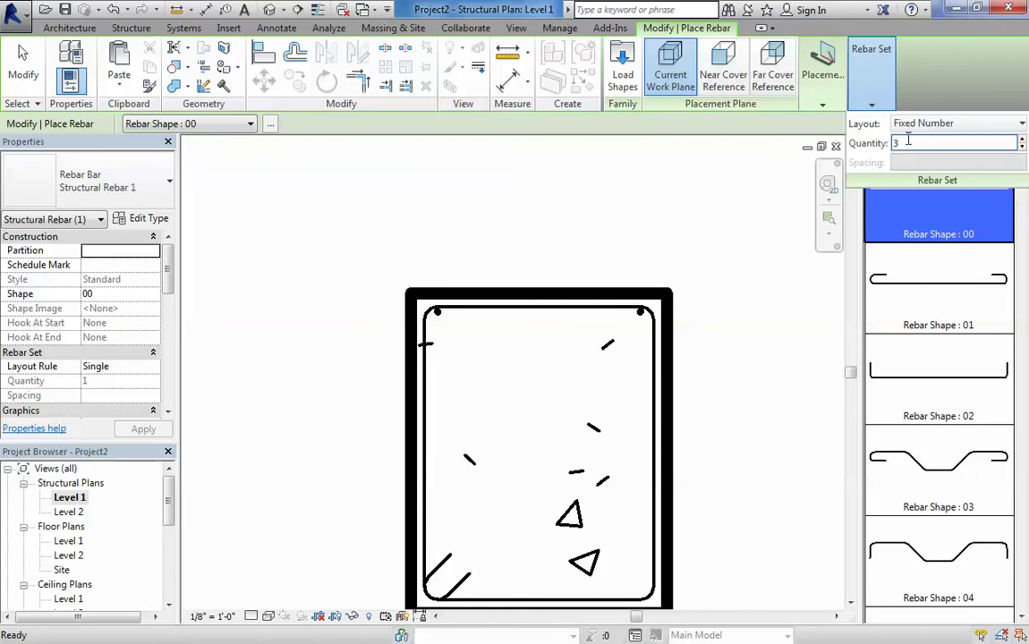
middle_drag(655, 246, 667, 212)
scroll(667, 212, down, 1)
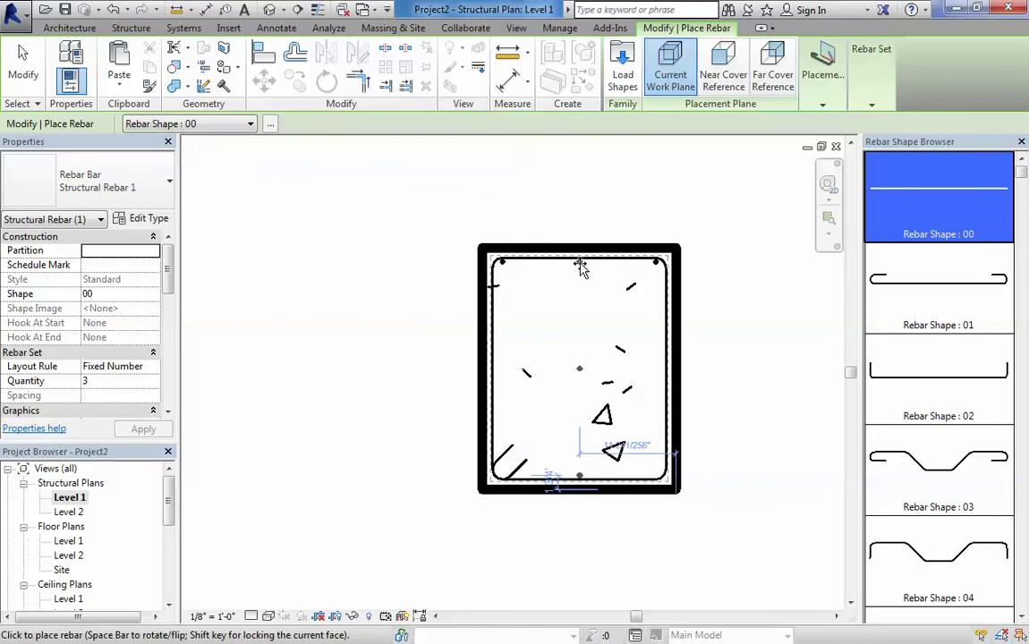
click(645, 267)
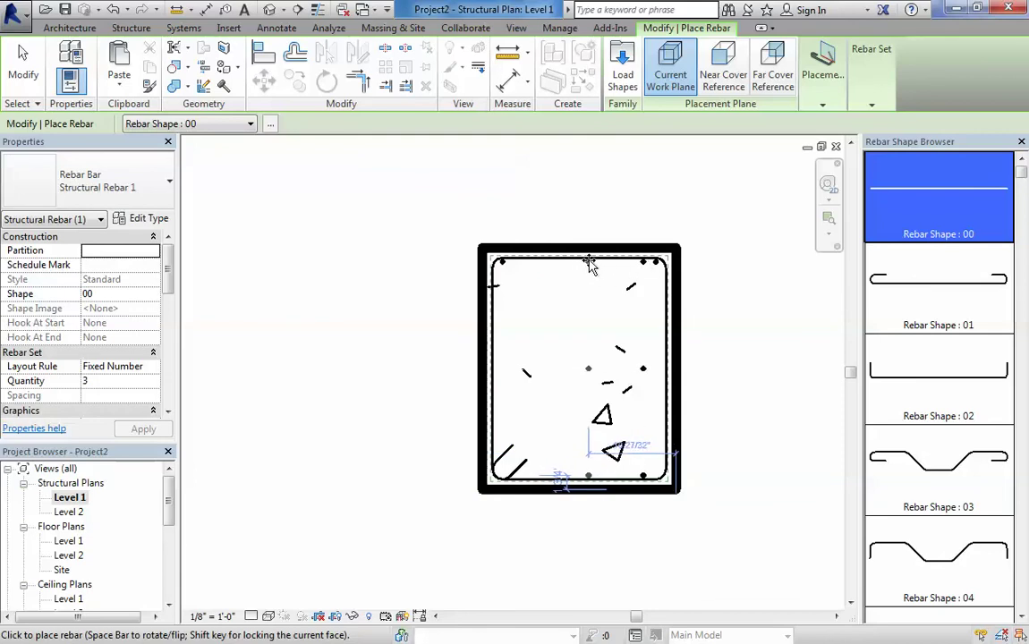
Place further three-bar sets along the column's middle and left side, and one across its bottom edge.
click(579, 267)
scroll(511, 260, up, 3)
click(515, 262)
scroll(656, 402, down, 2)
scroll(671, 445, down, 1)
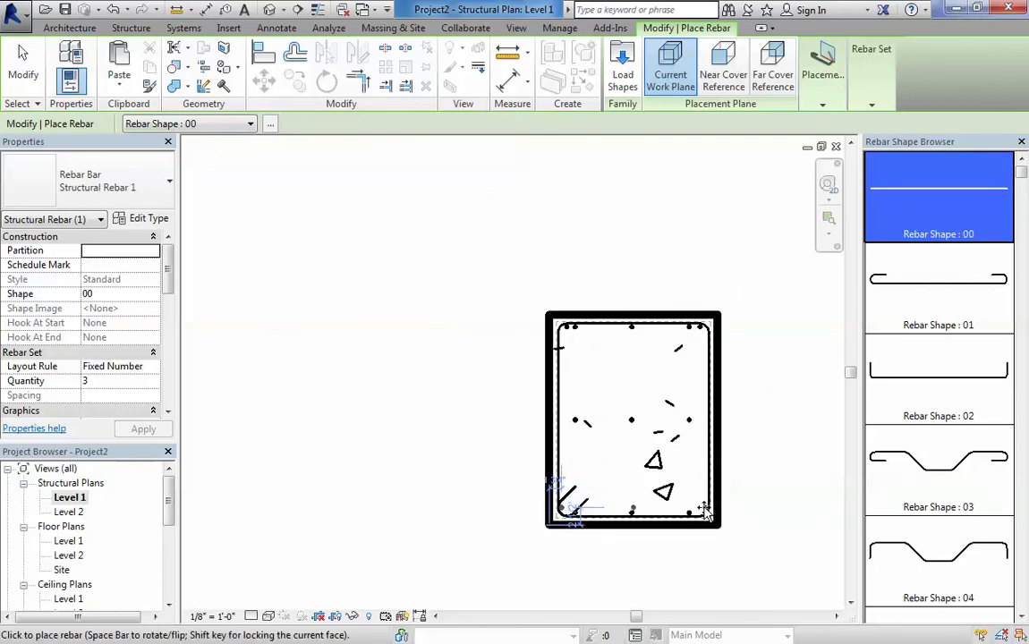
Place two Fixed Number rows of 8 straight bars across the lower part of the column.
mouse_move(876, 84)
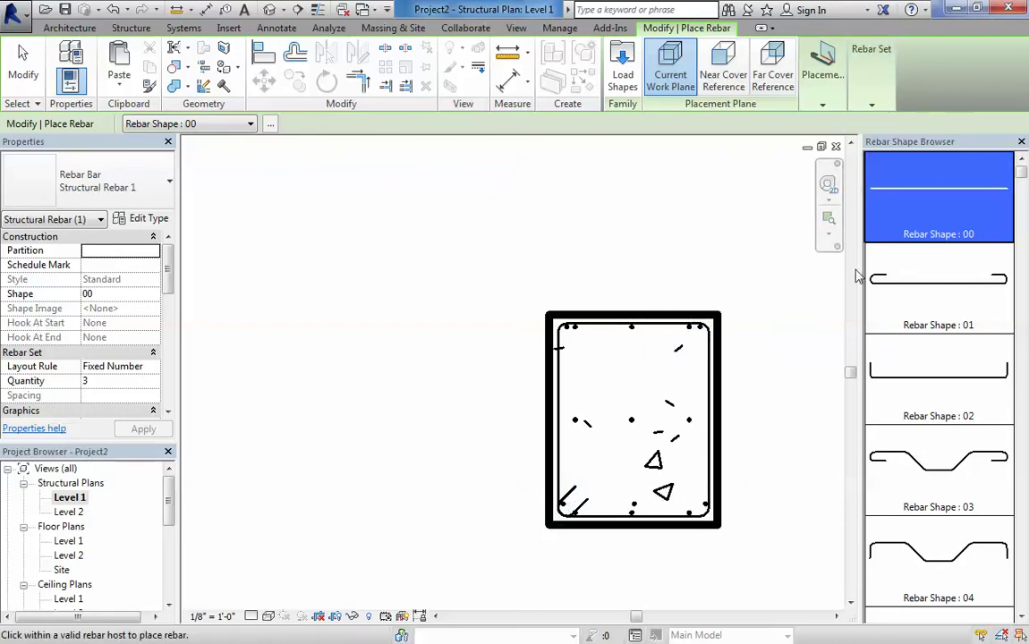
click(706, 493)
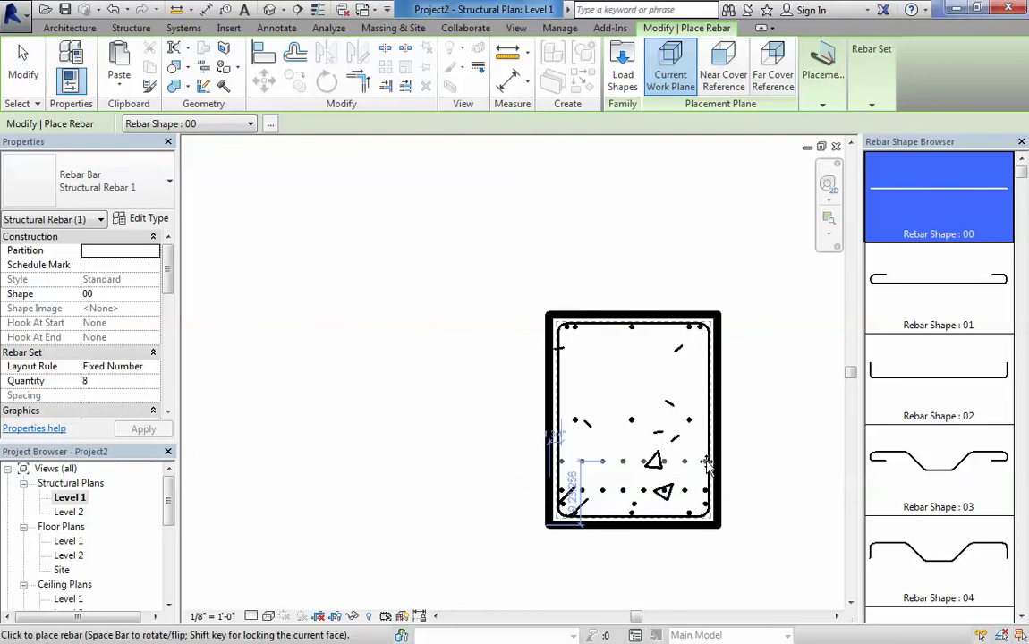
click(706, 462)
scroll(770, 412, down, 3)
middle_drag(777, 404, 556, 409)
scroll(543, 401, up, 2)
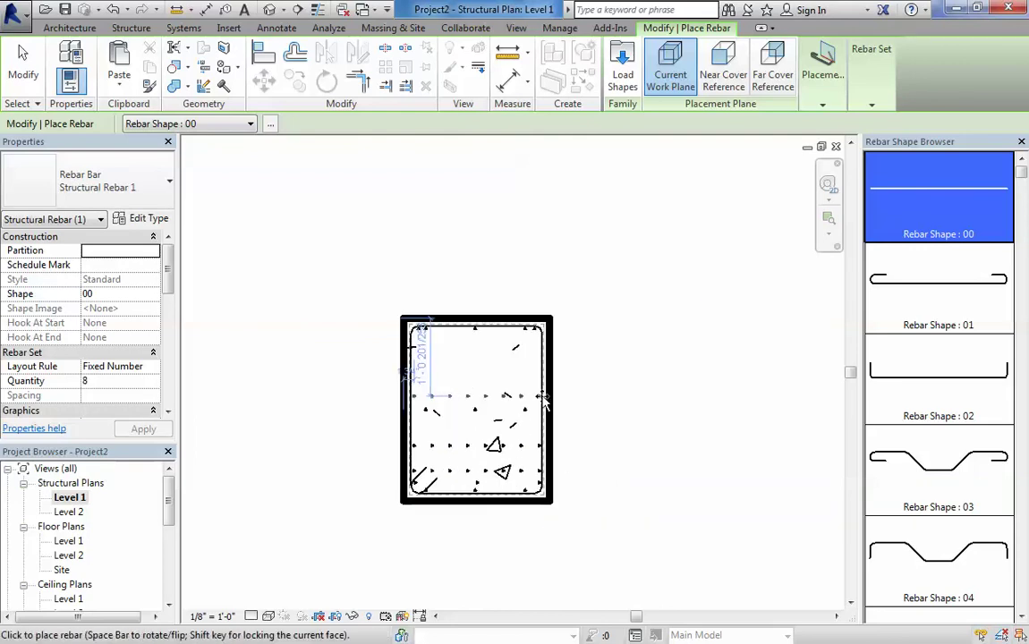
key(Escape)
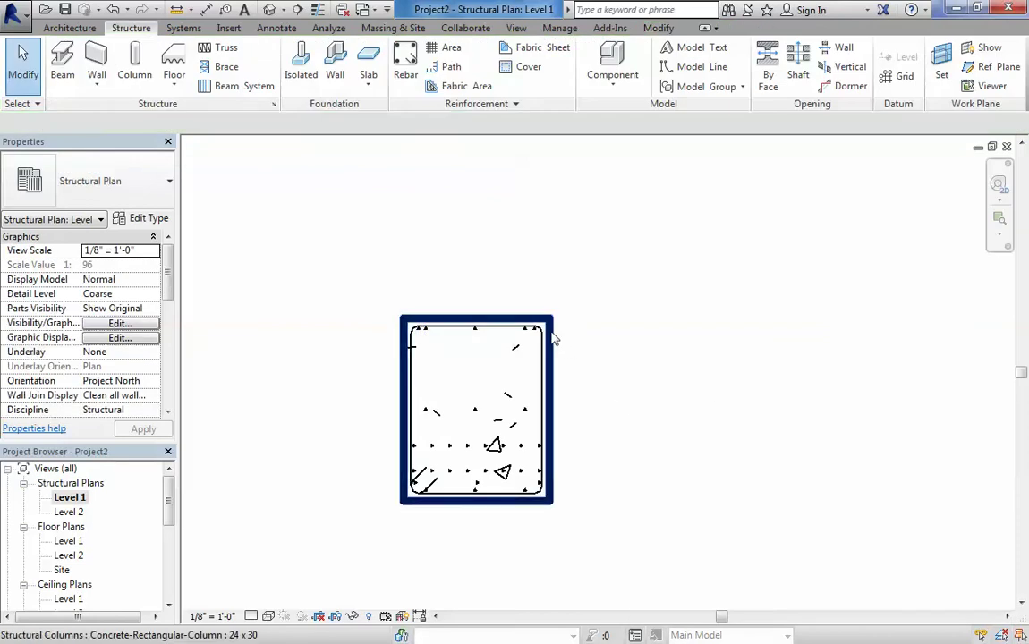
Place two single straight bars parallel to the work plane, one through the column's middle and one near its right side.
click(554, 338)
key(r)
key(b)
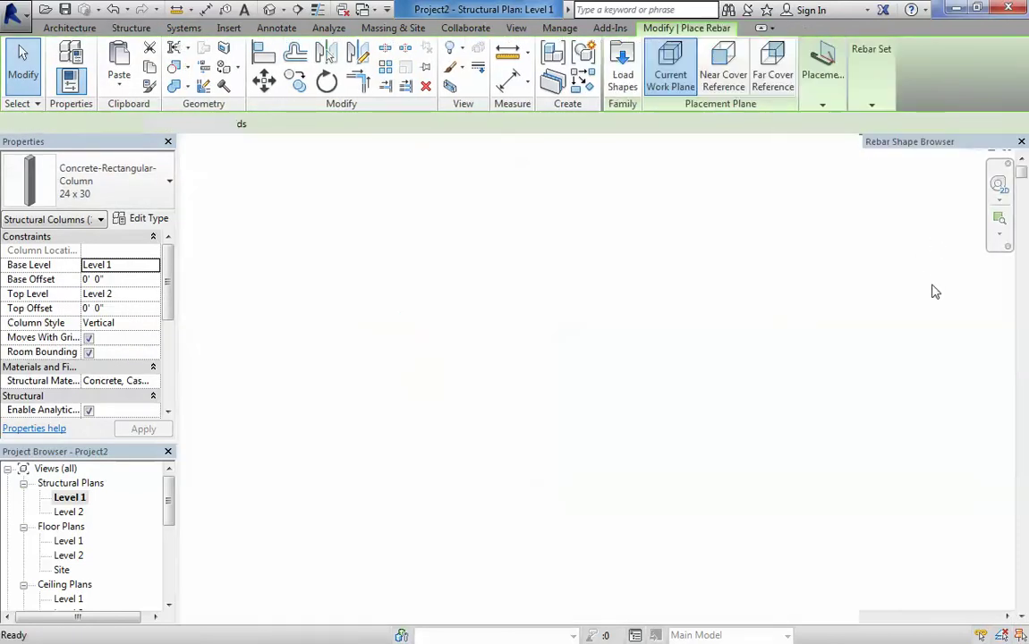
click(922, 148)
mouse_move(834, 98)
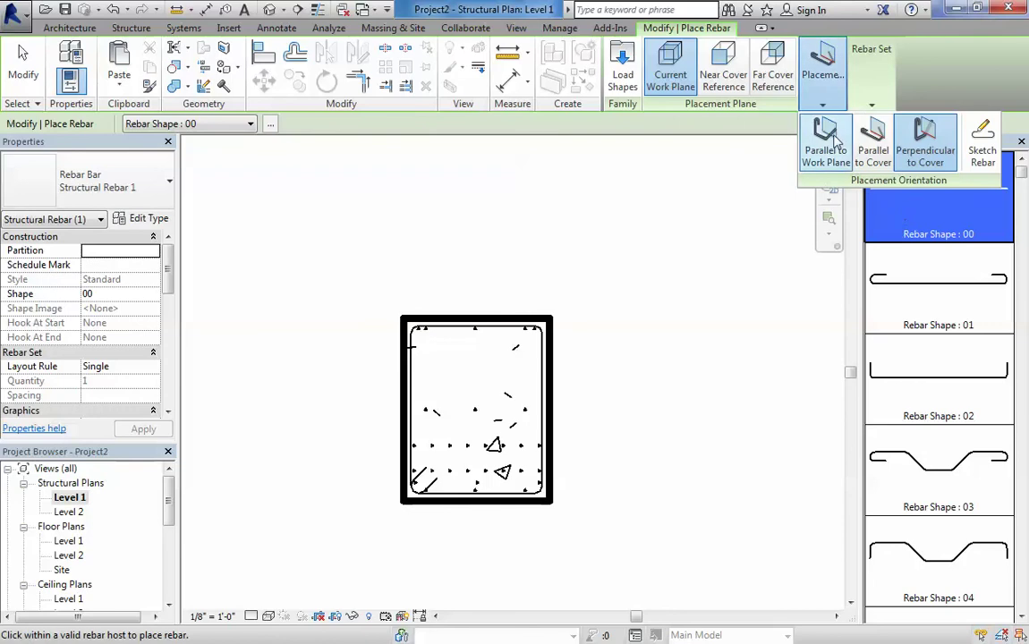
click(832, 139)
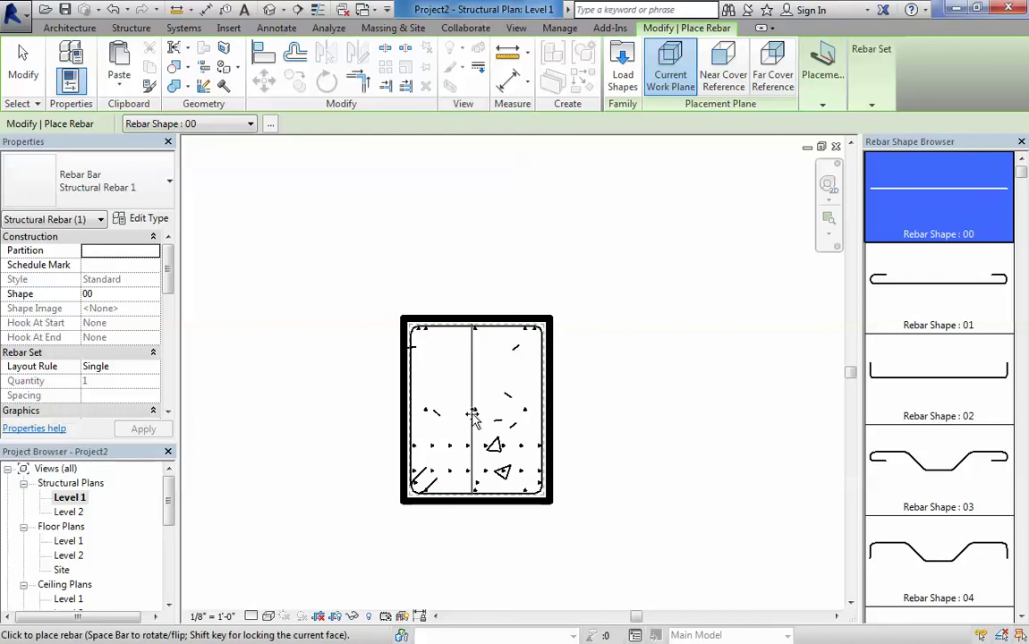
click(472, 419)
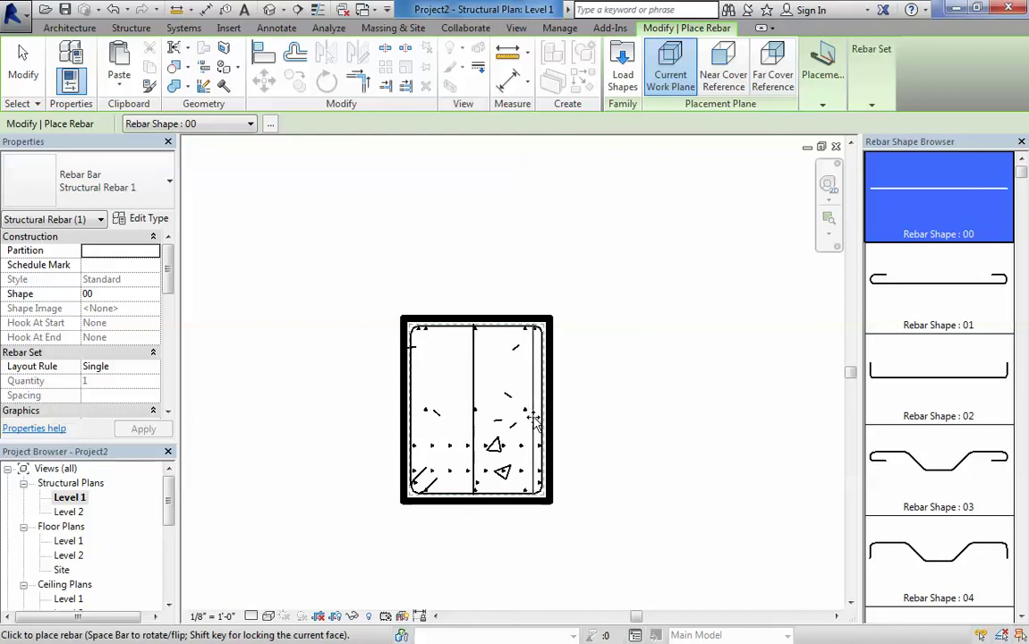
scroll(434, 412, up, 1)
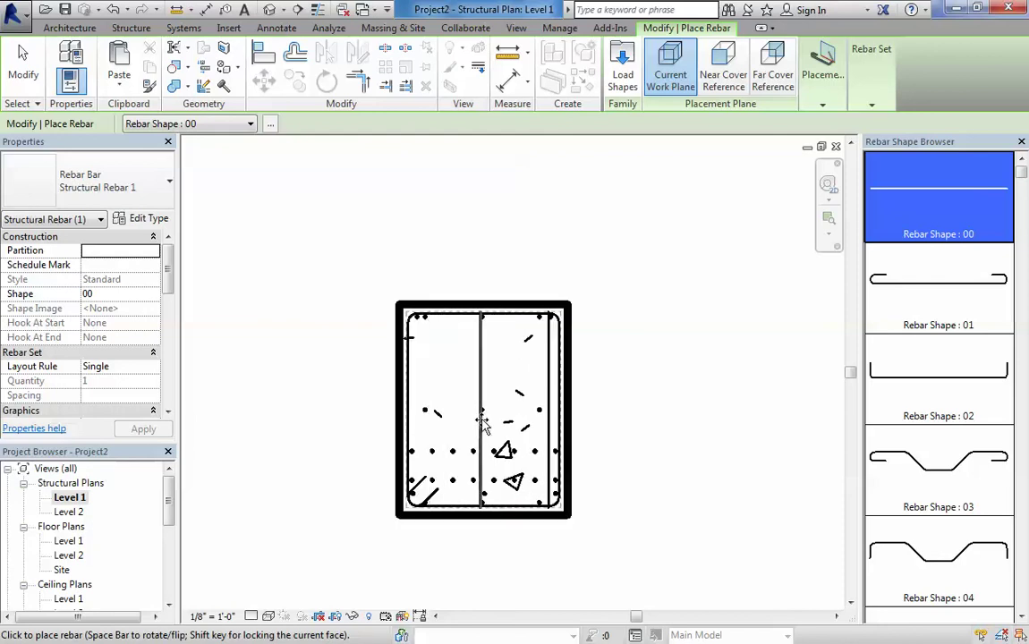
Examine the available rebar bar types and the type properties of Structural Rebar 1.
click(122, 190)
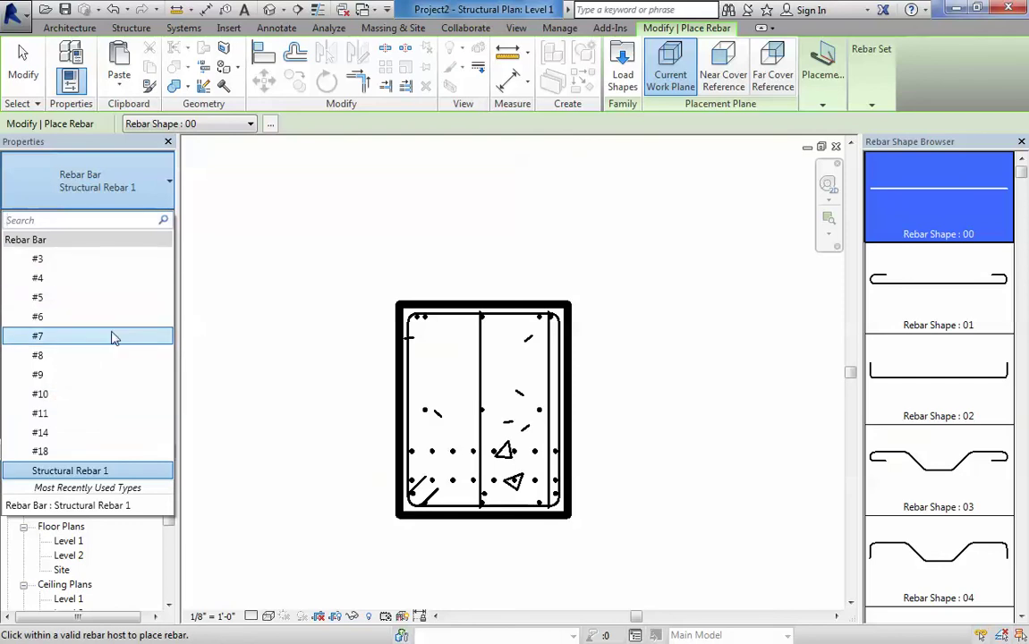
key(Escape)
click(149, 219)
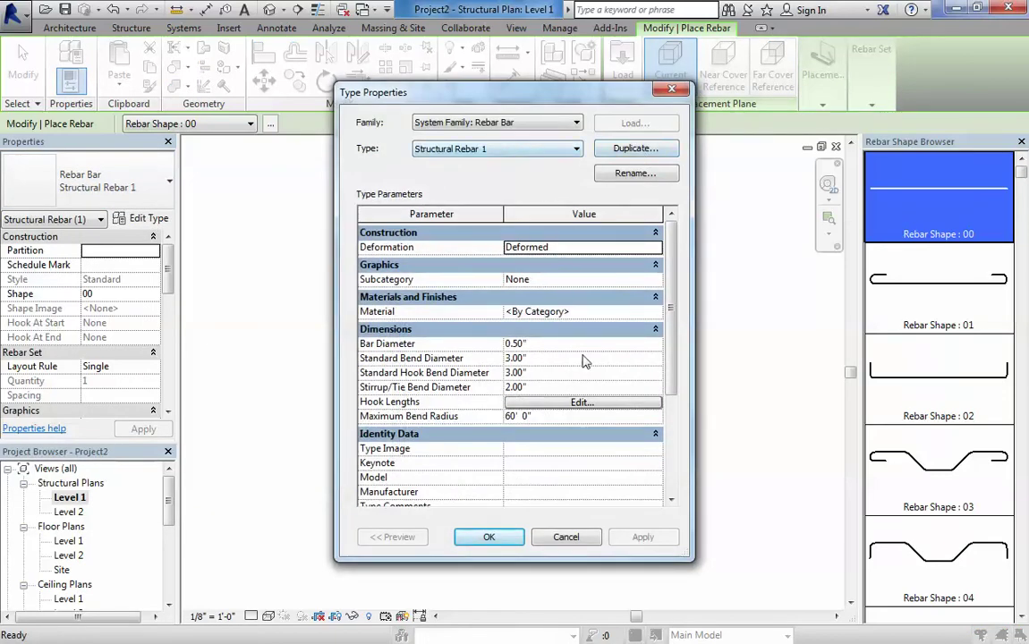
click(673, 91)
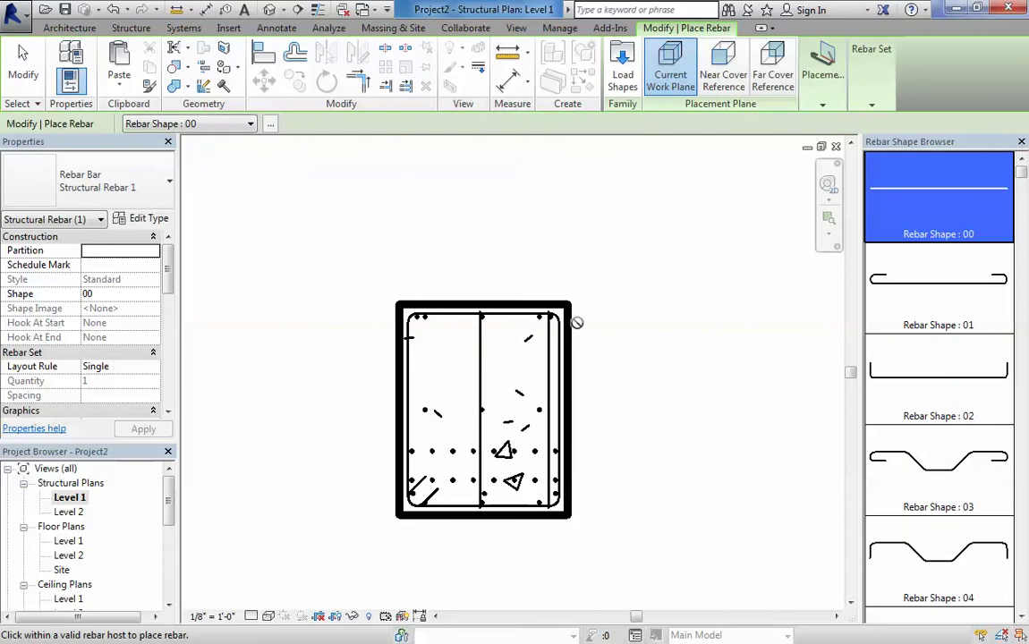
Place single straight bars across the column's width at the top edge and both eight-bar rows, plus one lengthwise near the left side.
click(506, 454)
scroll(506, 457, up, 2)
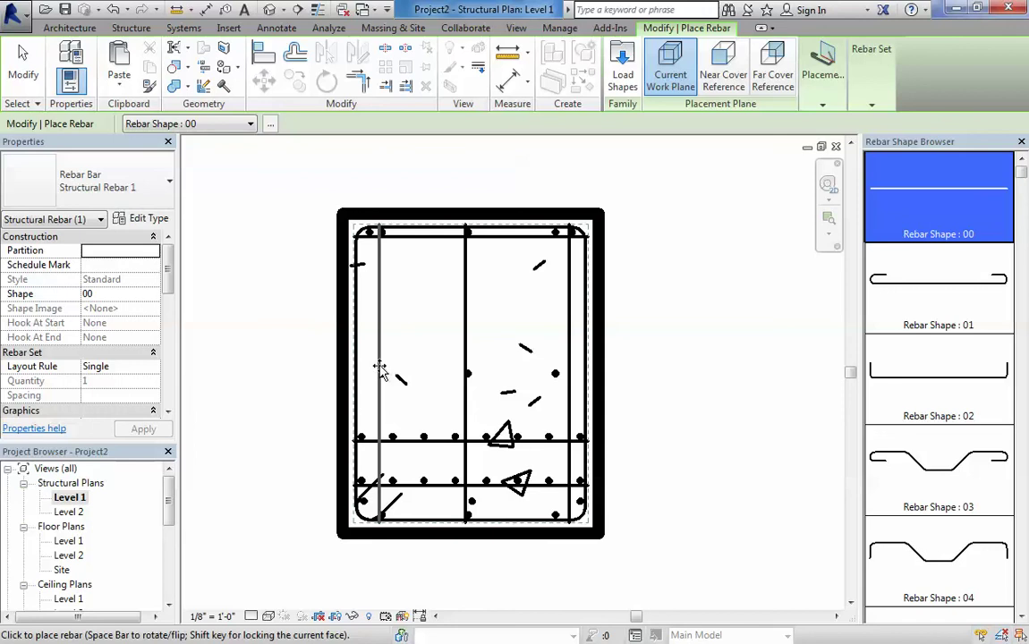
click(380, 372)
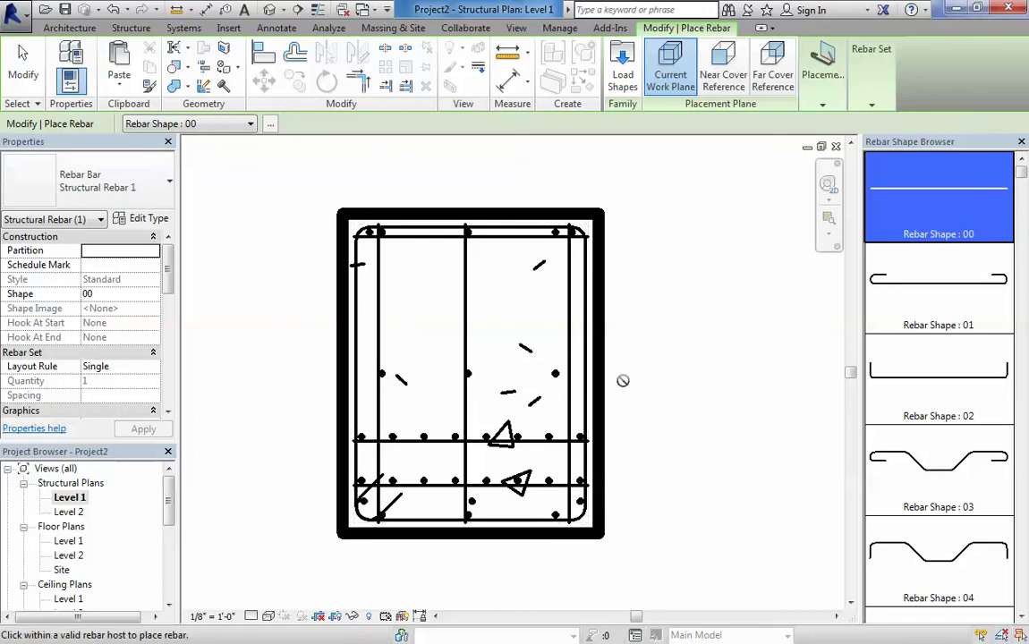
Finish placing rebar and move the lengthwise bar near the column's right side inward, in line with the right-hand three-bar set.
click(567, 375)
key(Escape)
key(Escape)
click(569, 343)
drag(568, 342, 551, 344)
click(755, 427)
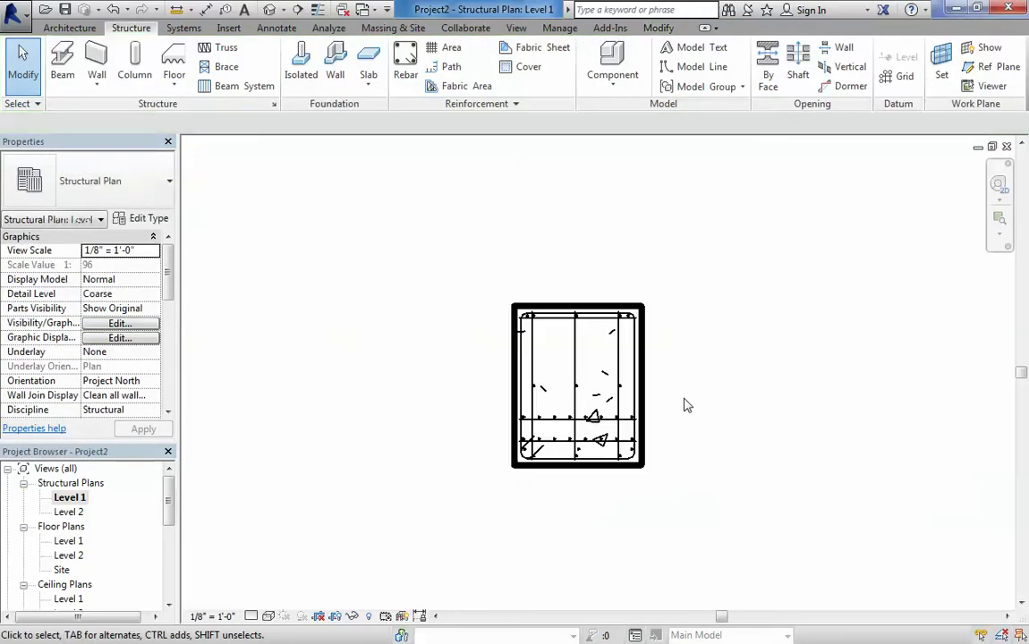
Open the 3D view and show the reinforced concrete column.
click(244, 8)
scroll(607, 340, up, 9)
shift+middle_drag(474, 381, 524, 401)
scroll(524, 401, down, 4)
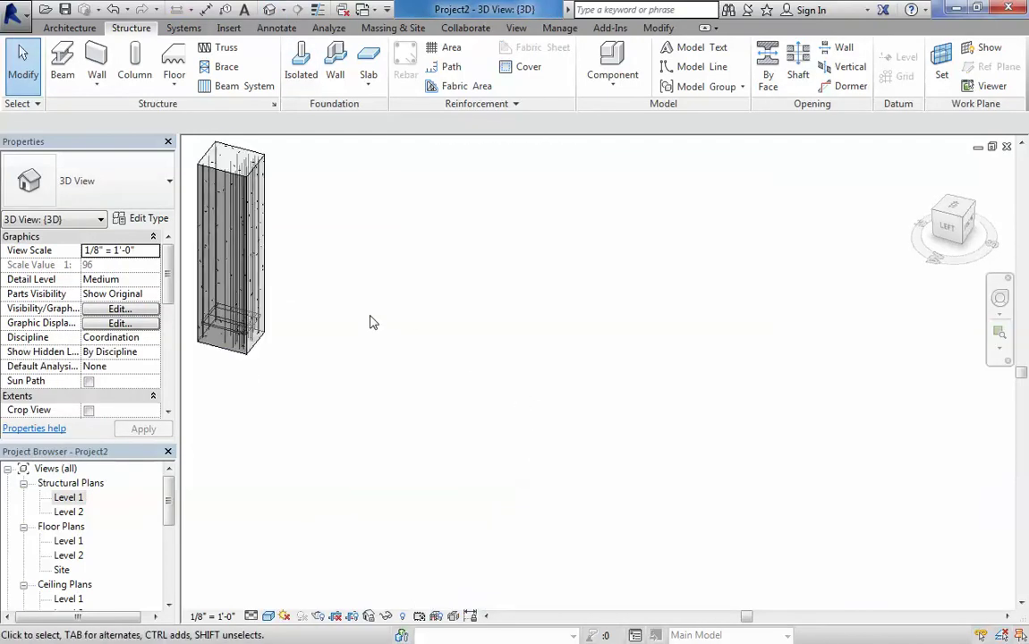
Examine the straight bars inside the column in 3D, including an eight-bar set.
click(244, 206)
key(Escape)
click(253, 179)
middle_drag(253, 179, 405, 404)
scroll(344, 409, up, 3)
shift+middle_drag(395, 230, 336, 304)
key(Escape)
click(368, 218)
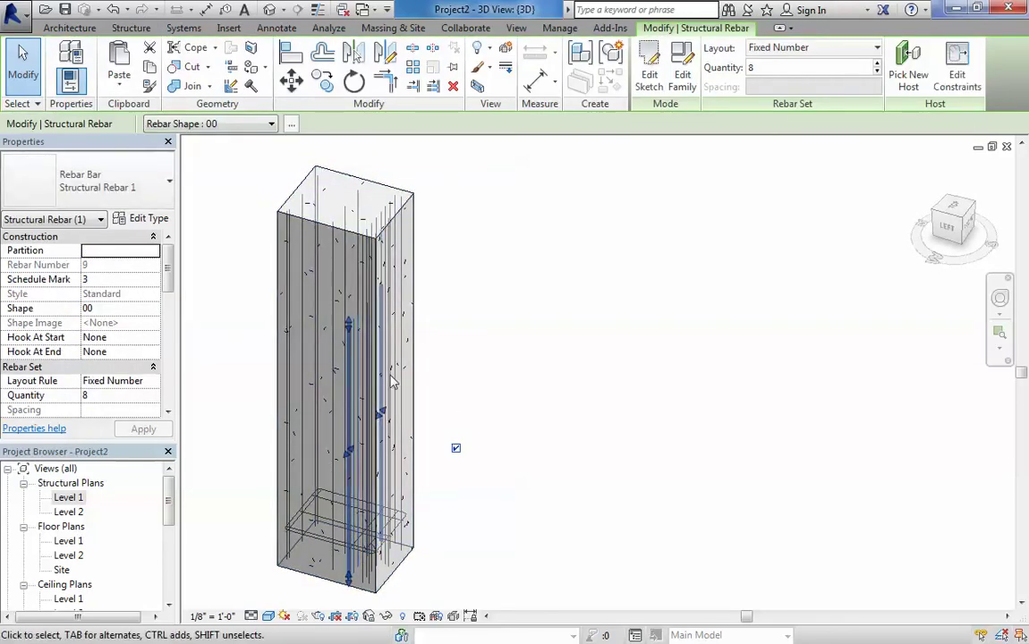
click(544, 343)
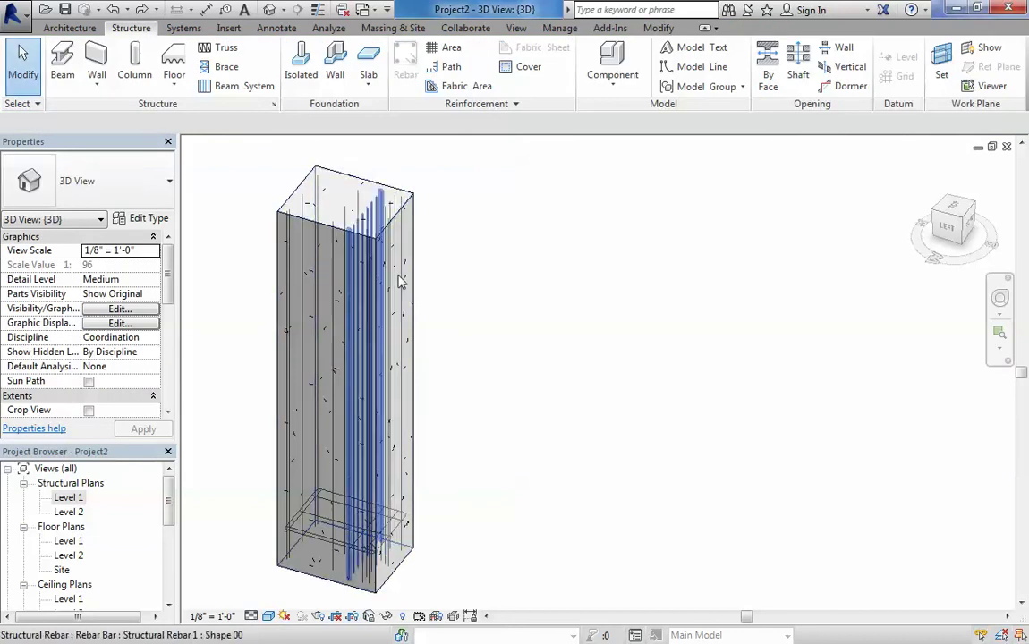
Set the T1 tie's layout to Maximum Spacing with a spacing of 1' 0" along the column.
shift+middle_drag(437, 311, 365, 455)
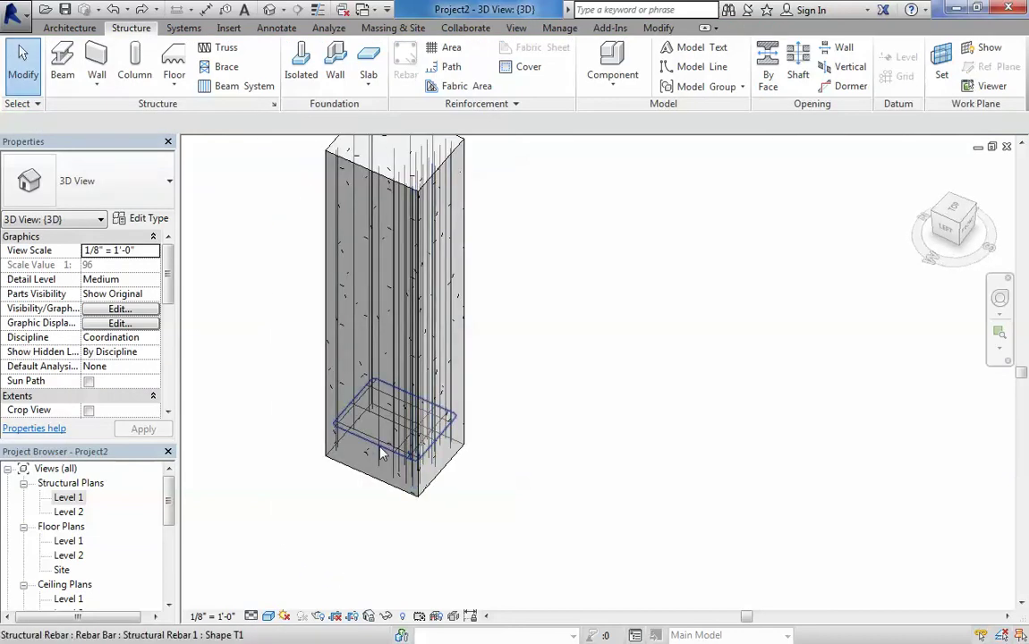
scroll(380, 453, up, 2)
click(381, 454)
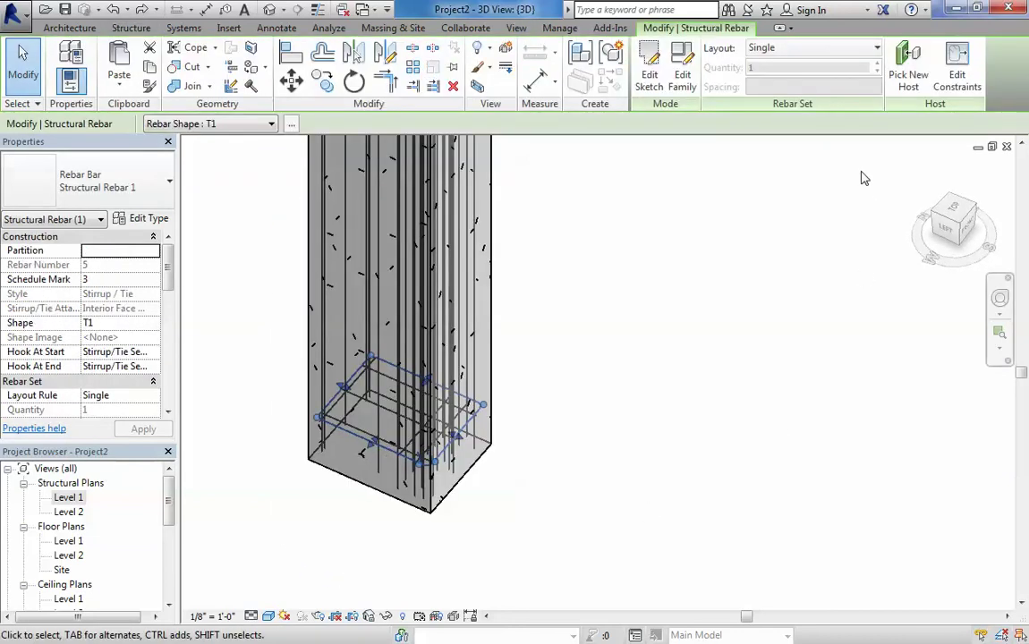
click(806, 49)
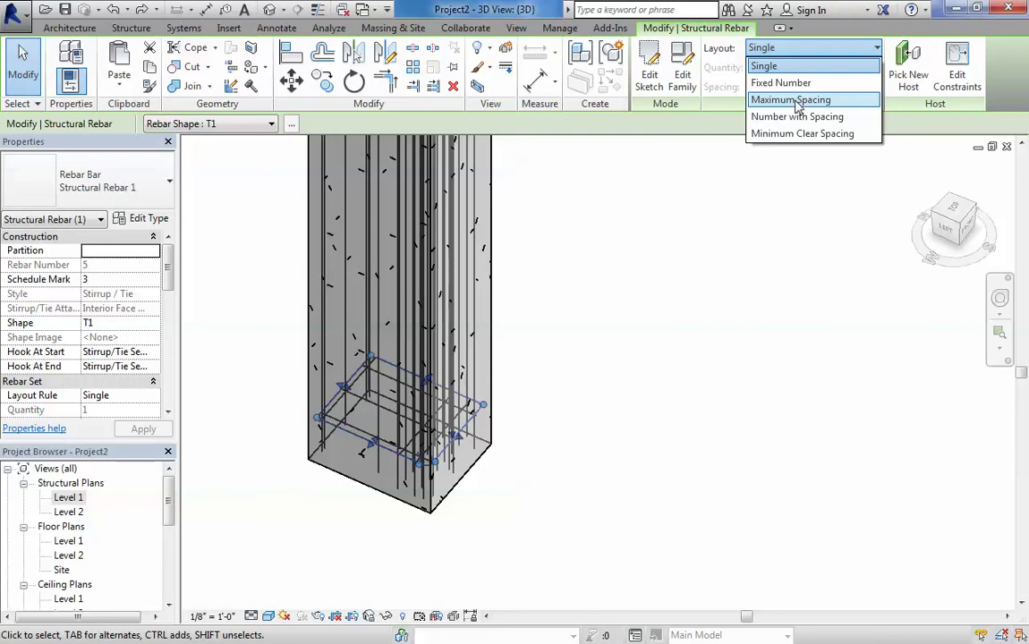
click(788, 99)
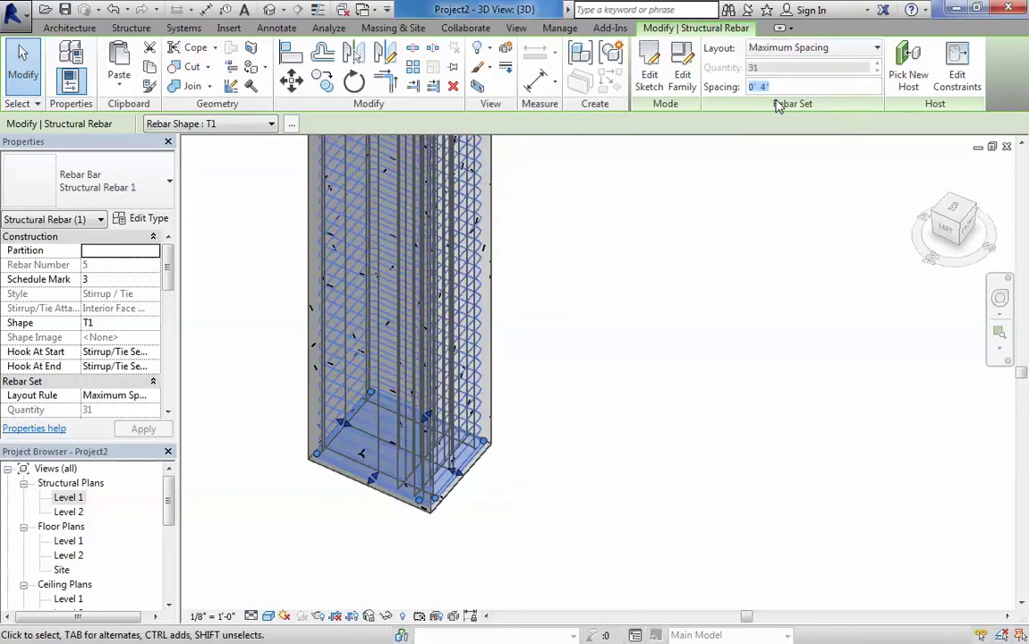
key(Return)
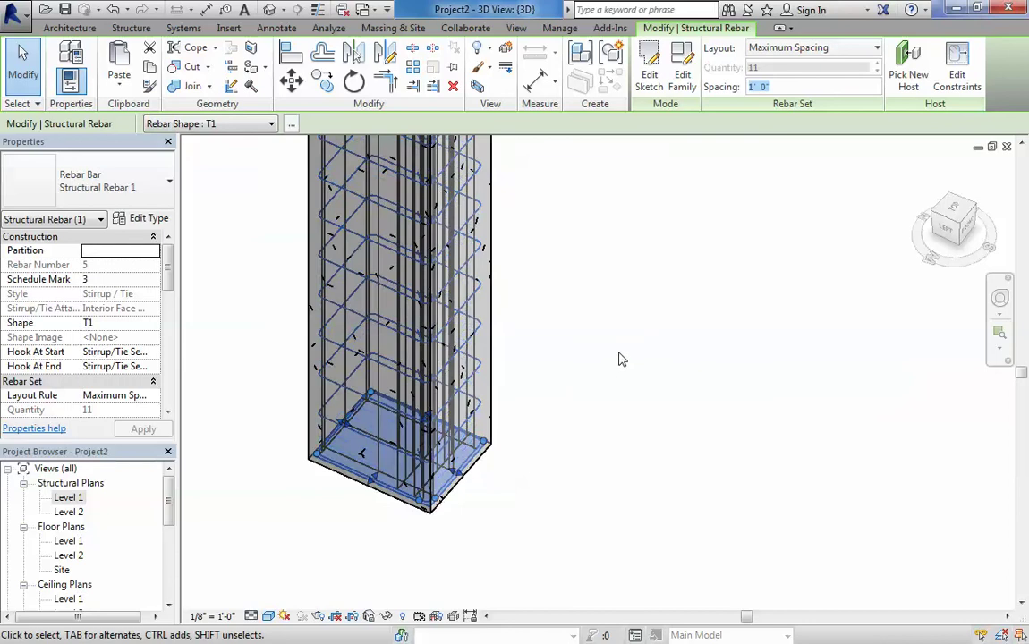
click(628, 480)
Examine the finished column reinforcement together with the neighbouring reinforced beams in 3D.
scroll(603, 358, down, 3)
scroll(592, 368, down, 4)
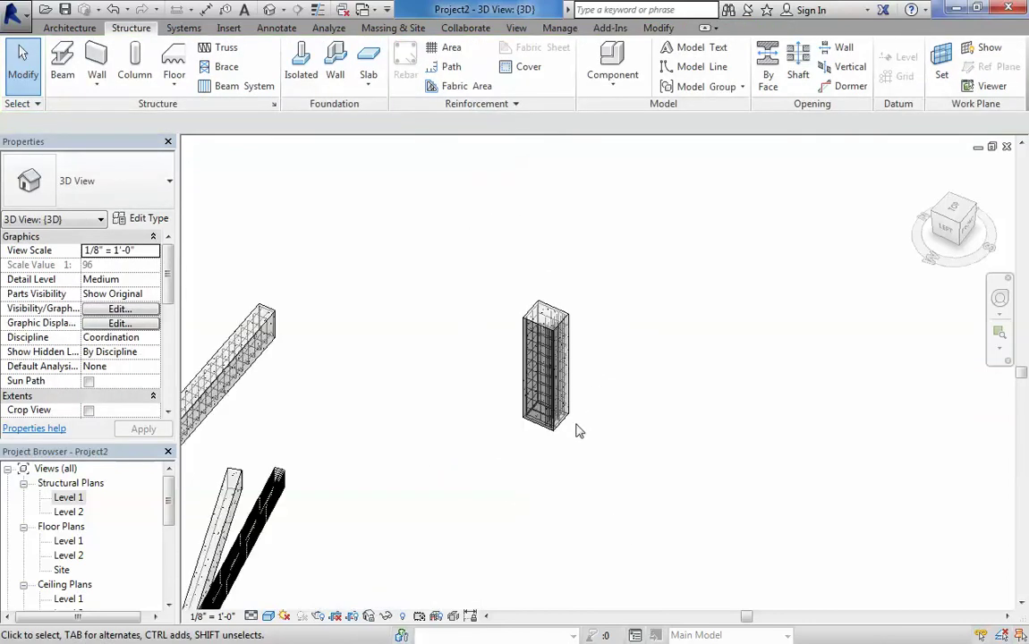
shift+middle_drag(570, 447, 546, 422)
scroll(489, 495, down, 1)
middle_drag(489, 495, 591, 439)
scroll(637, 406, down, 1)
middle_drag(637, 406, 683, 457)
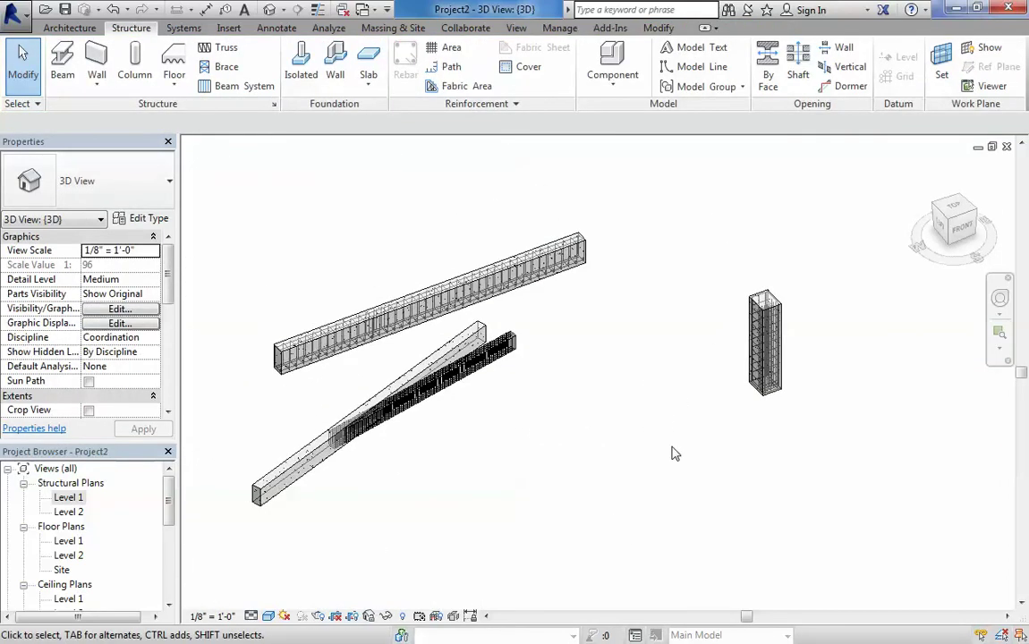